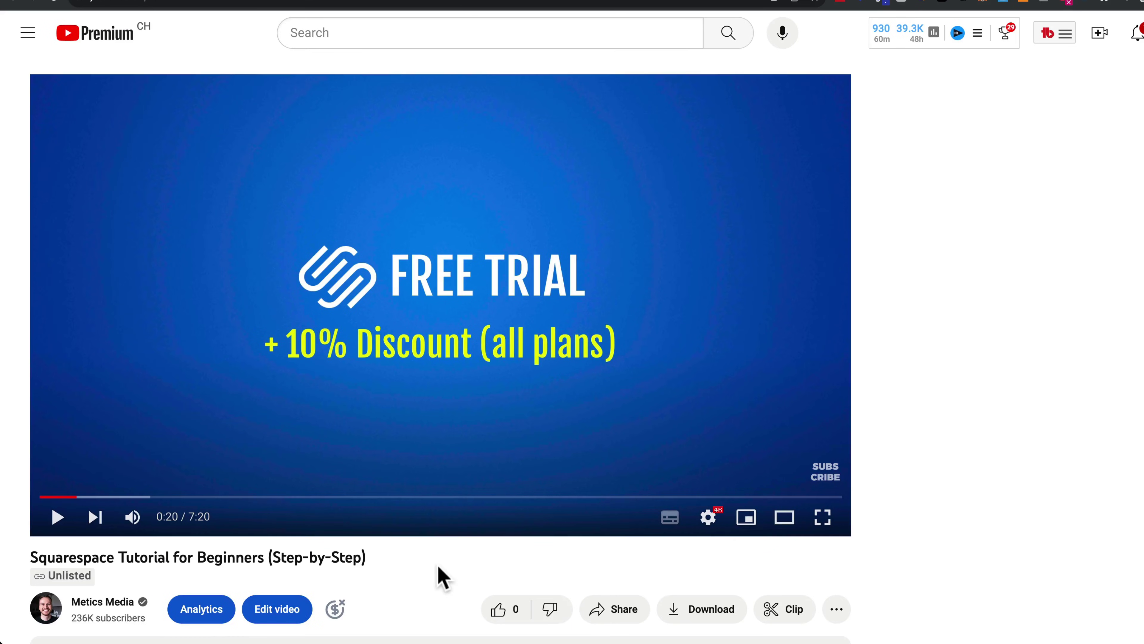
# Follow the meticsmedia.com/squarespace free-trial link in the YouTube video description.
pyautogui.scroll(-1, 444, 579)
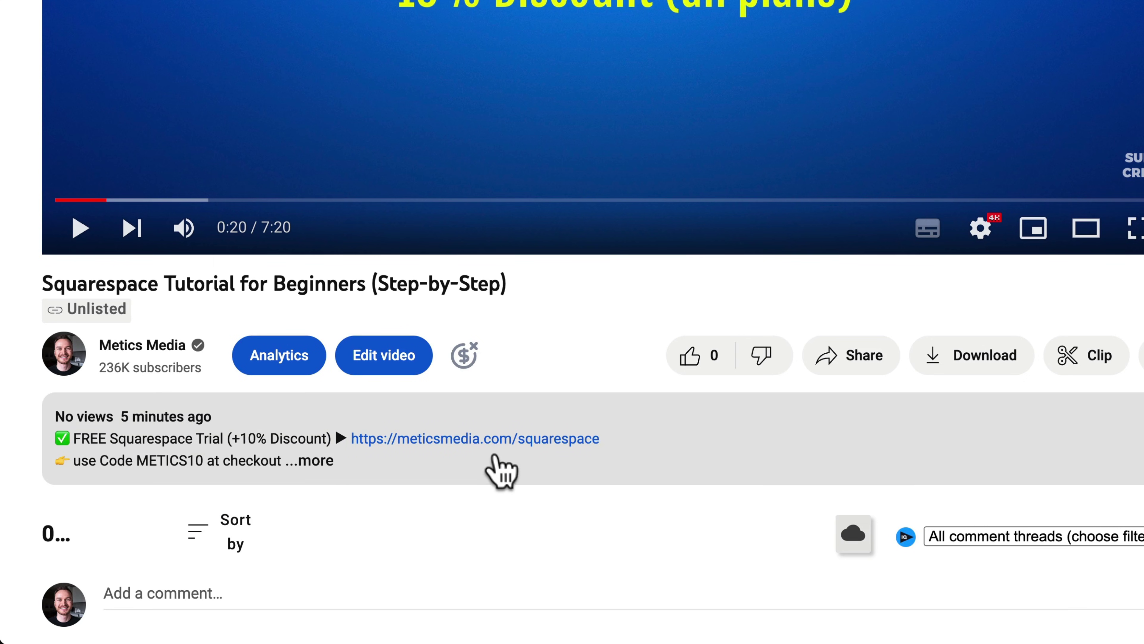
pyautogui.click(493, 445)
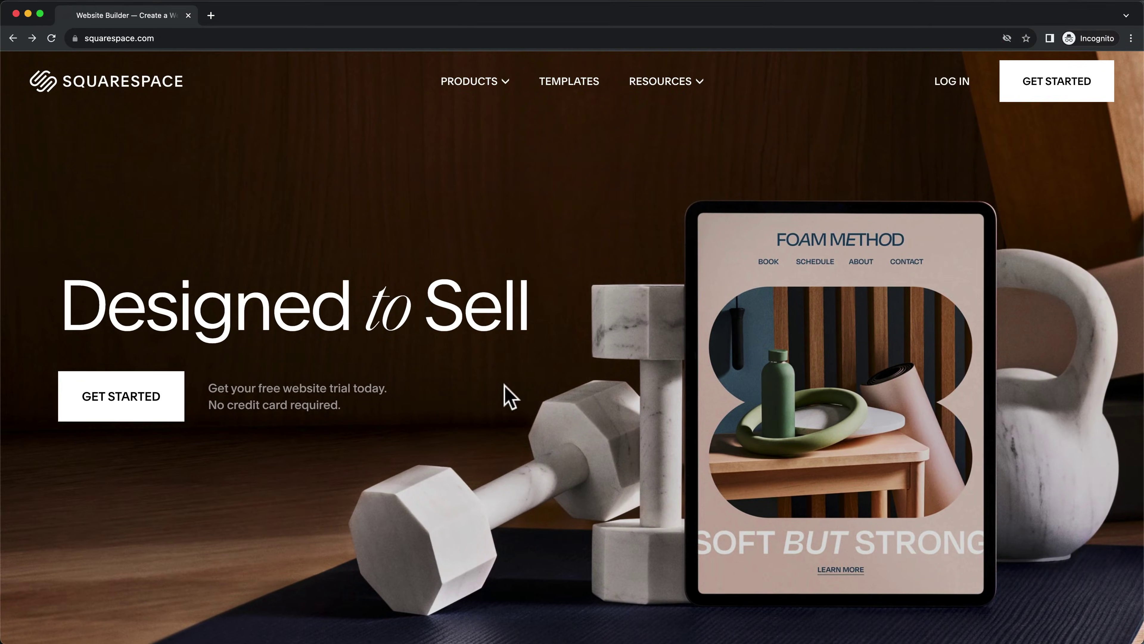
# Start a Photography site that sells services, beginning from a professionally designed template.
pyautogui.click(150, 416)
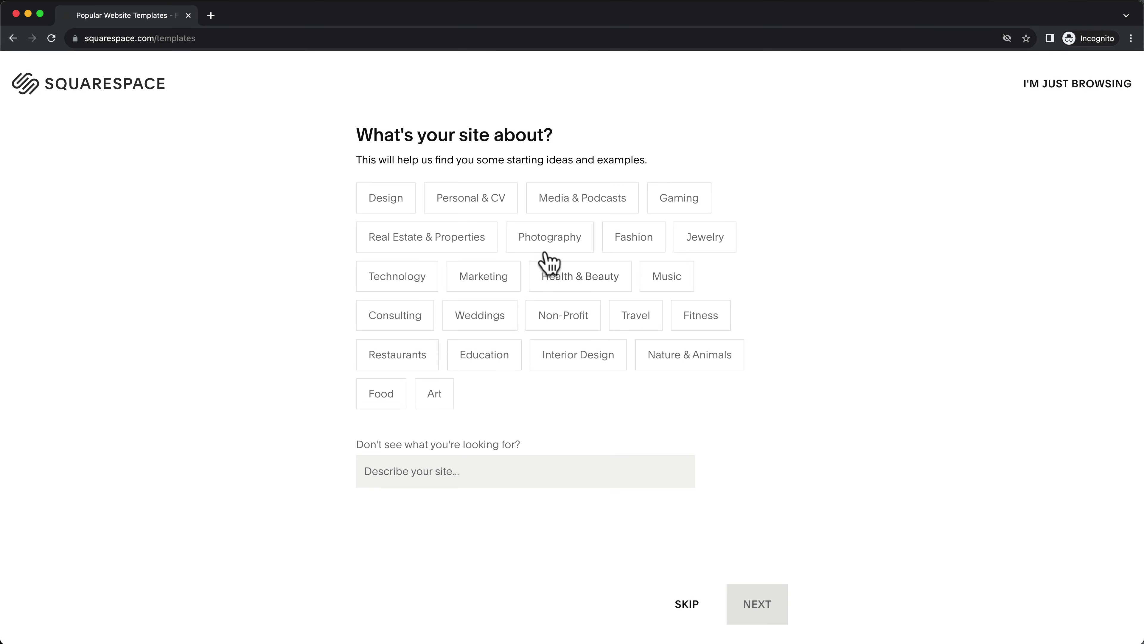
pyautogui.click(741, 602)
pyautogui.click(597, 432)
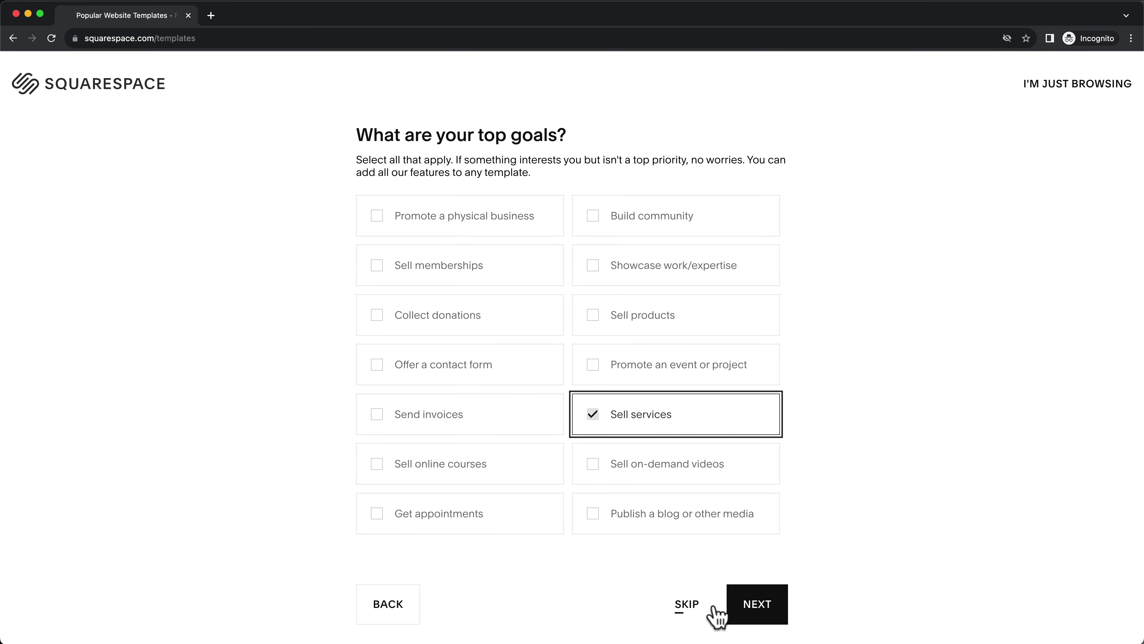
pyautogui.click(759, 617)
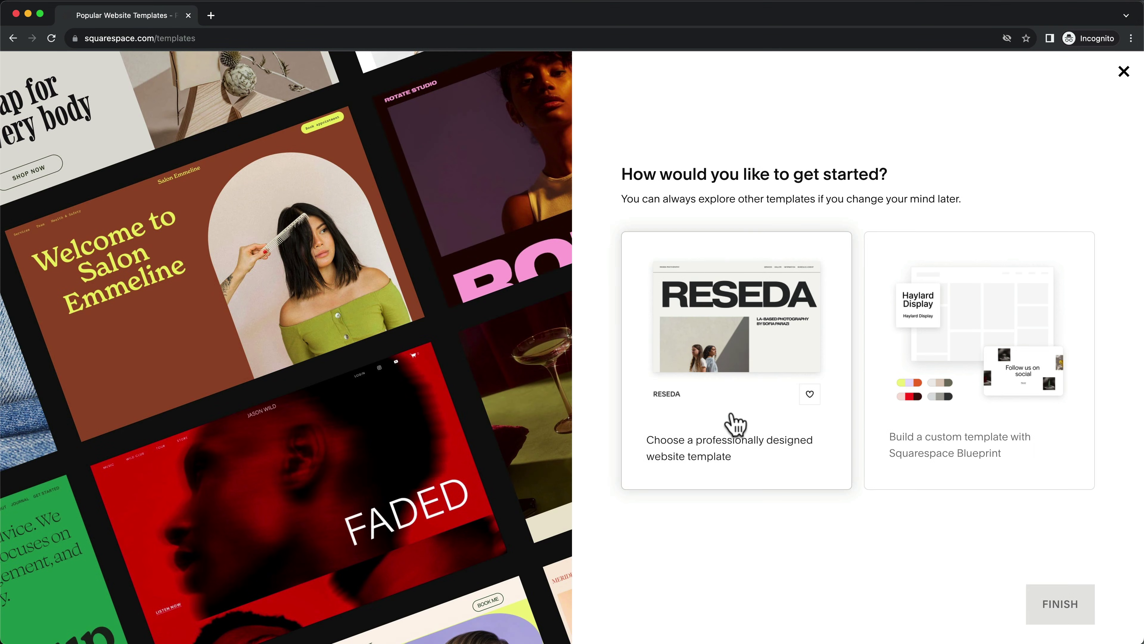
pyautogui.click(735, 424)
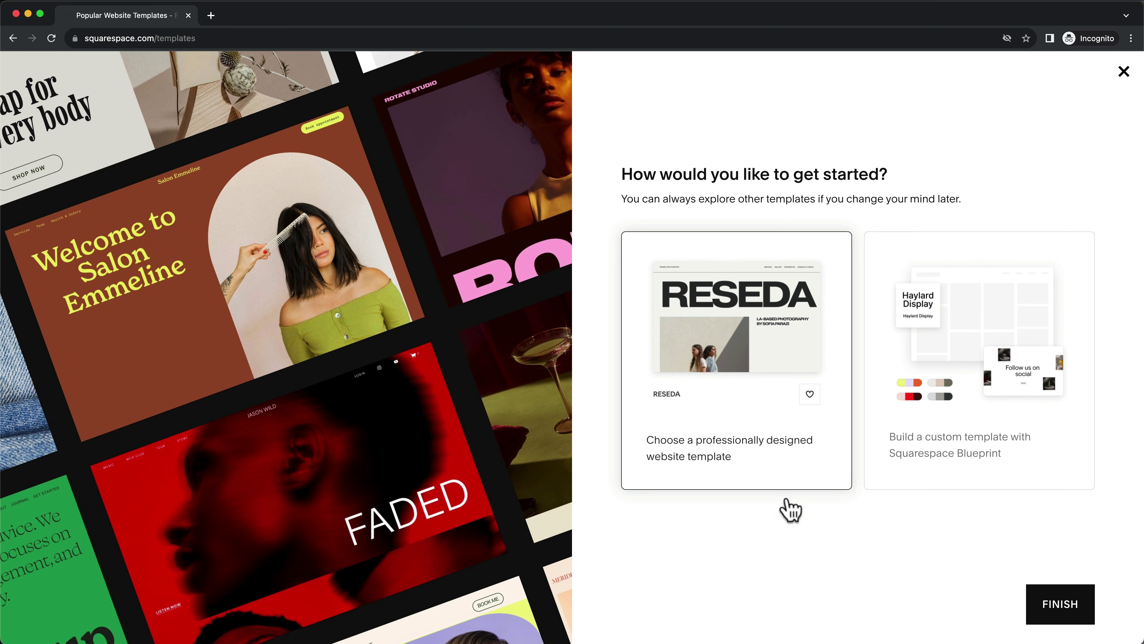
# Preview the Falodu template under Photography Templates and start with that design.
pyautogui.click(1043, 606)
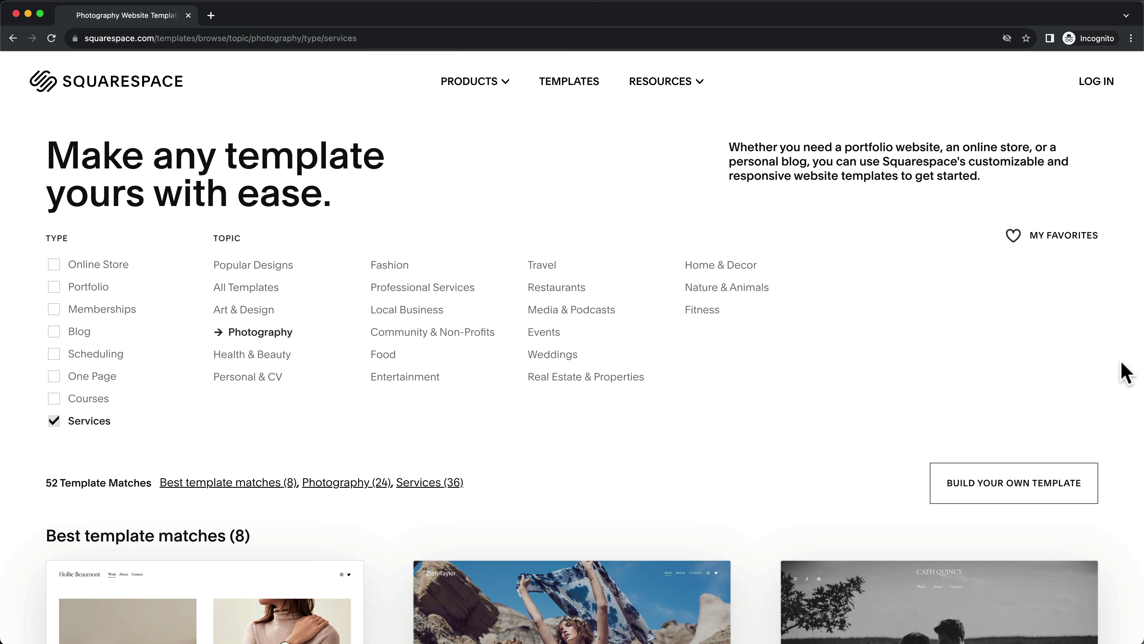
pyautogui.scroll(-15, 1125, 373)
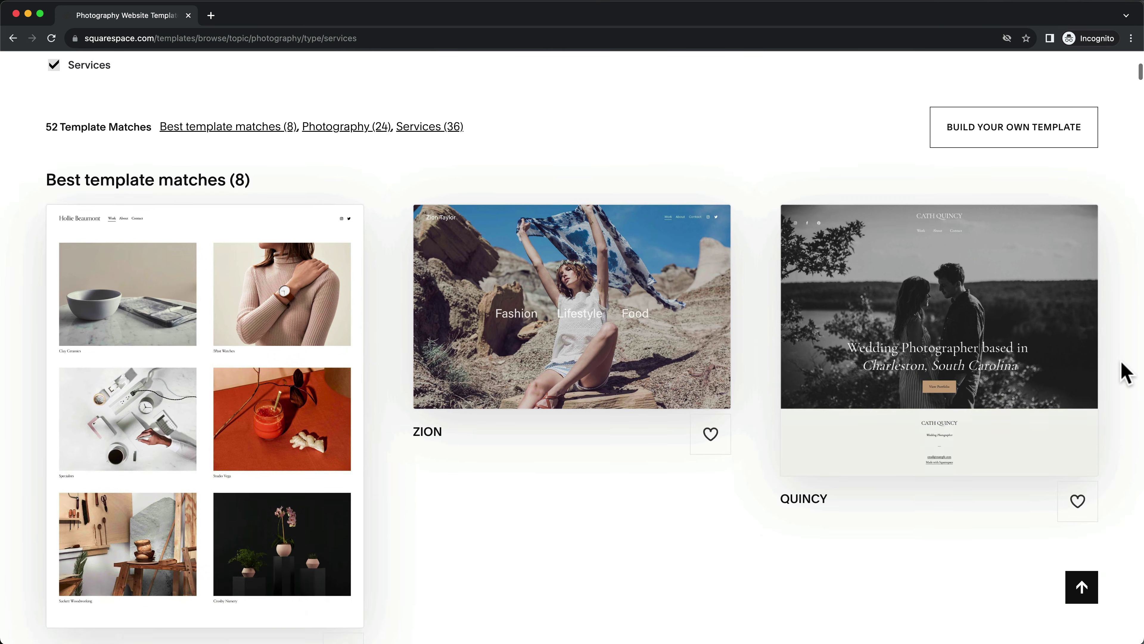
pyautogui.scroll(-10, 1125, 373)
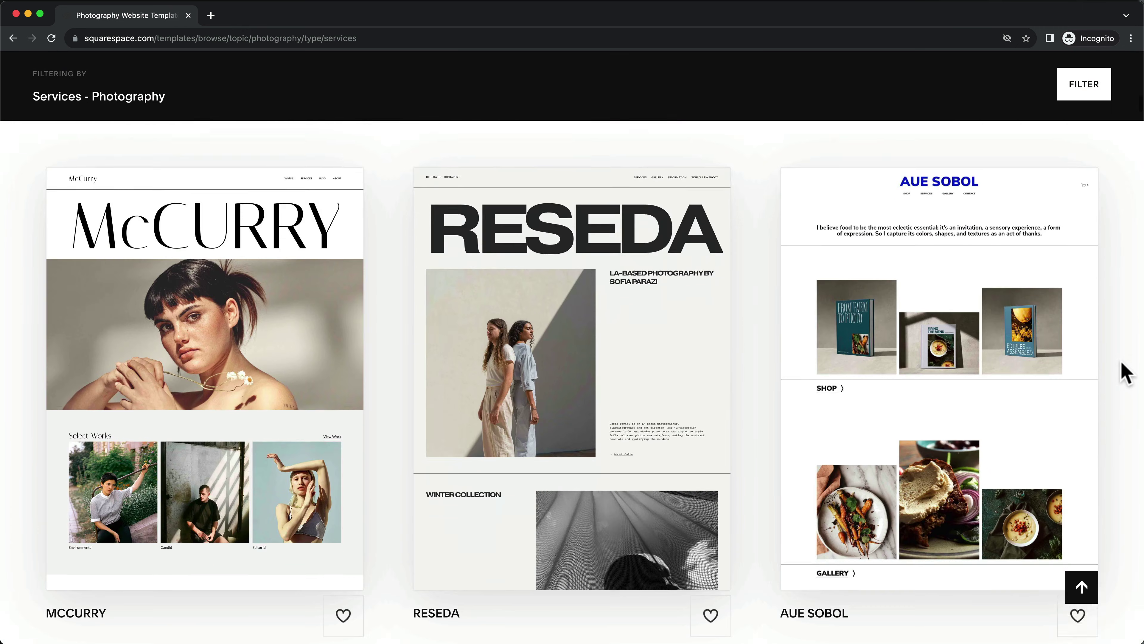
pyautogui.scroll(-10, 1124, 373)
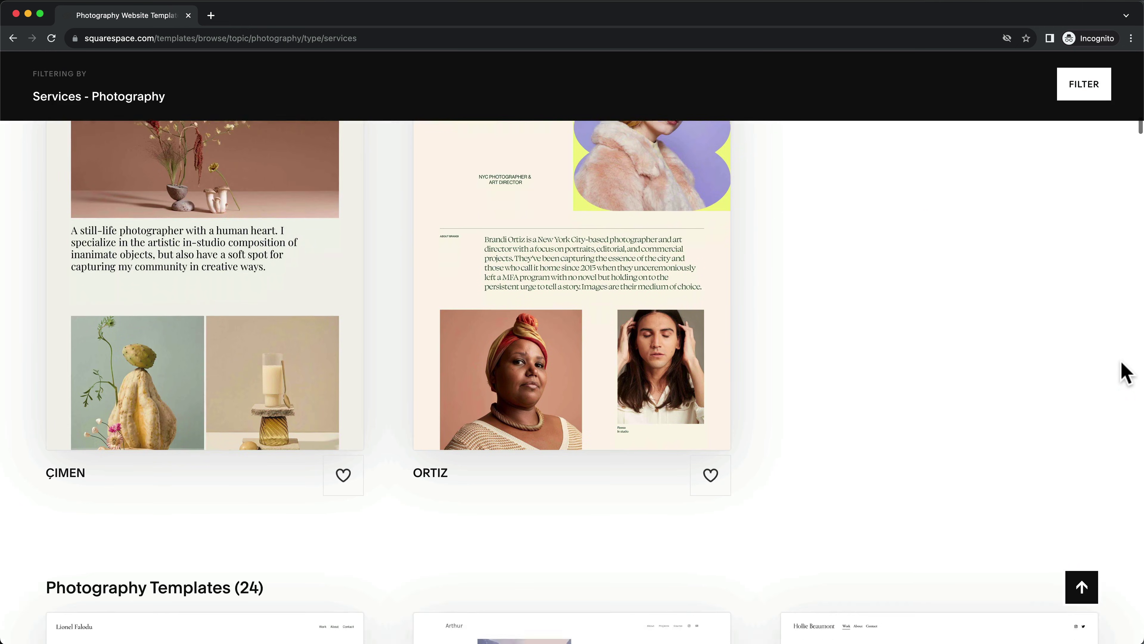
pyautogui.scroll(-2, 1125, 373)
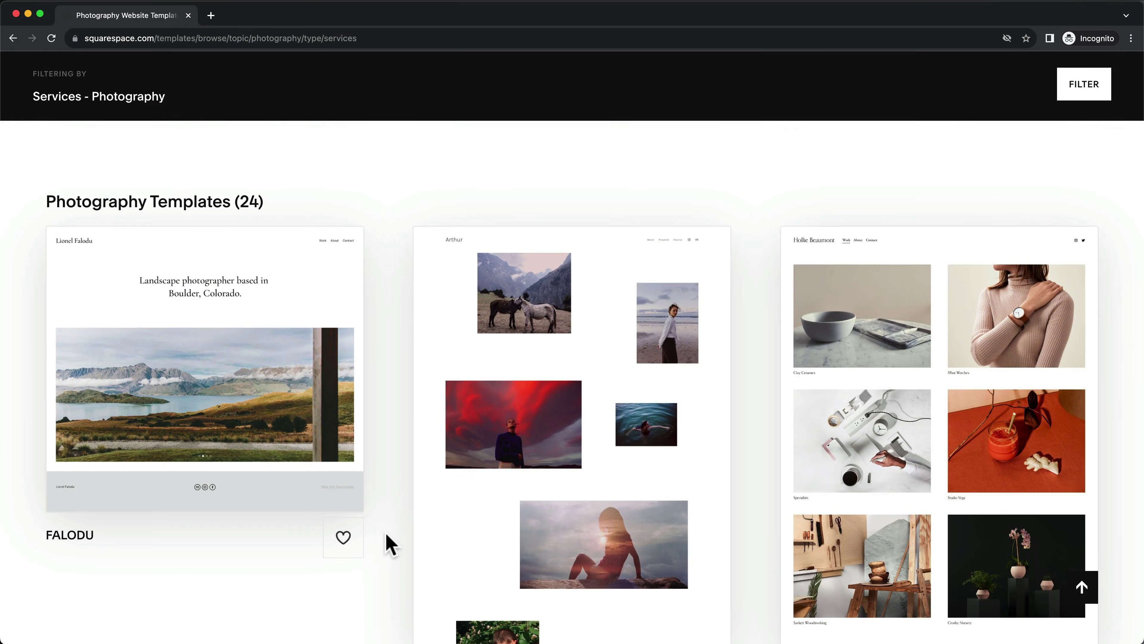
pyautogui.moveTo(301, 498)
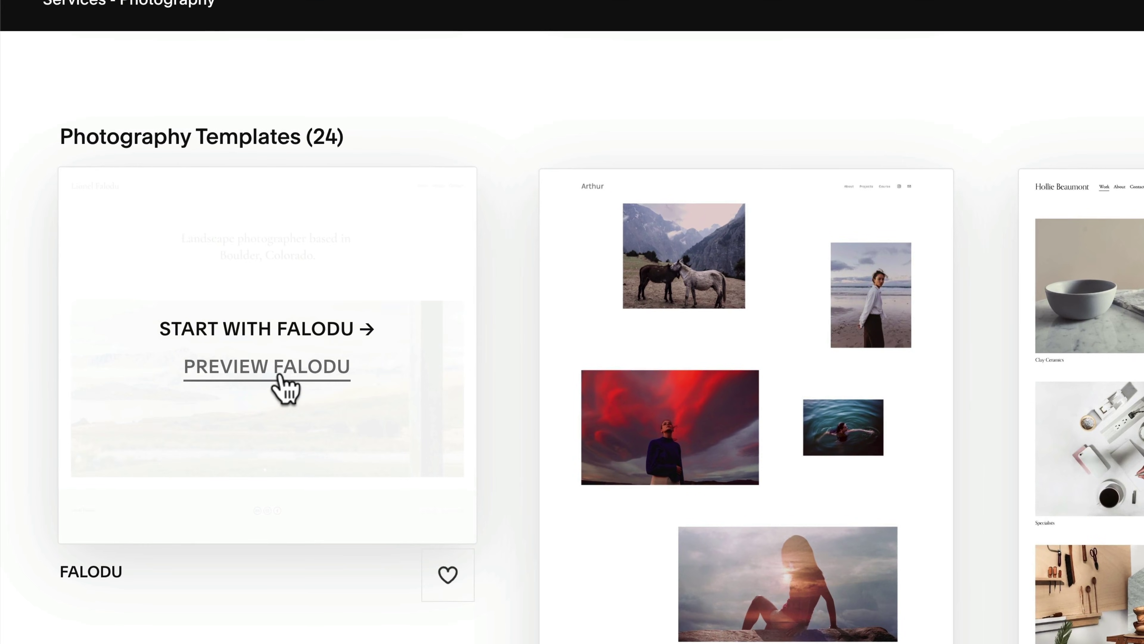
pyautogui.click(285, 389)
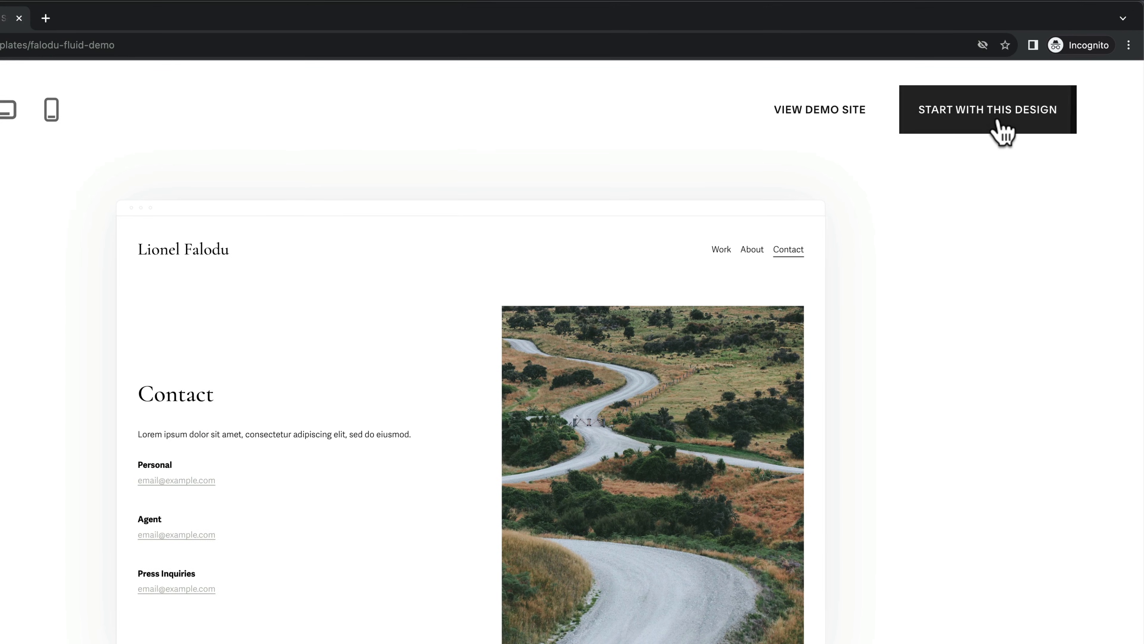
pyautogui.click(999, 121)
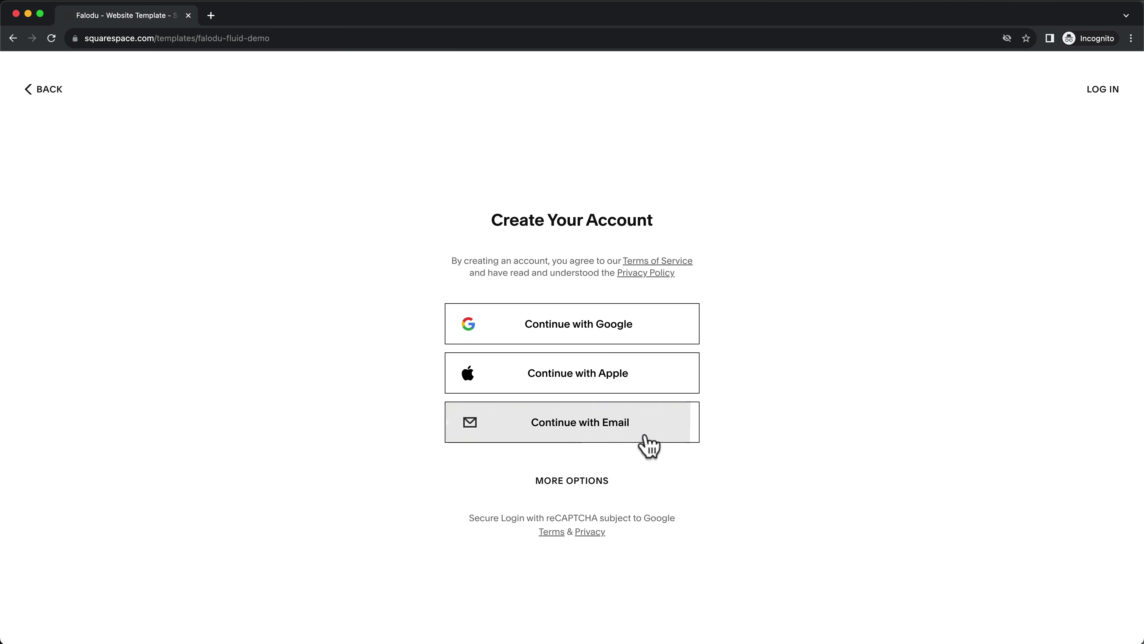
# Sign up with email, name the site 'Metics Photography', and finish the welcome steps.
pyautogui.click(645, 435)
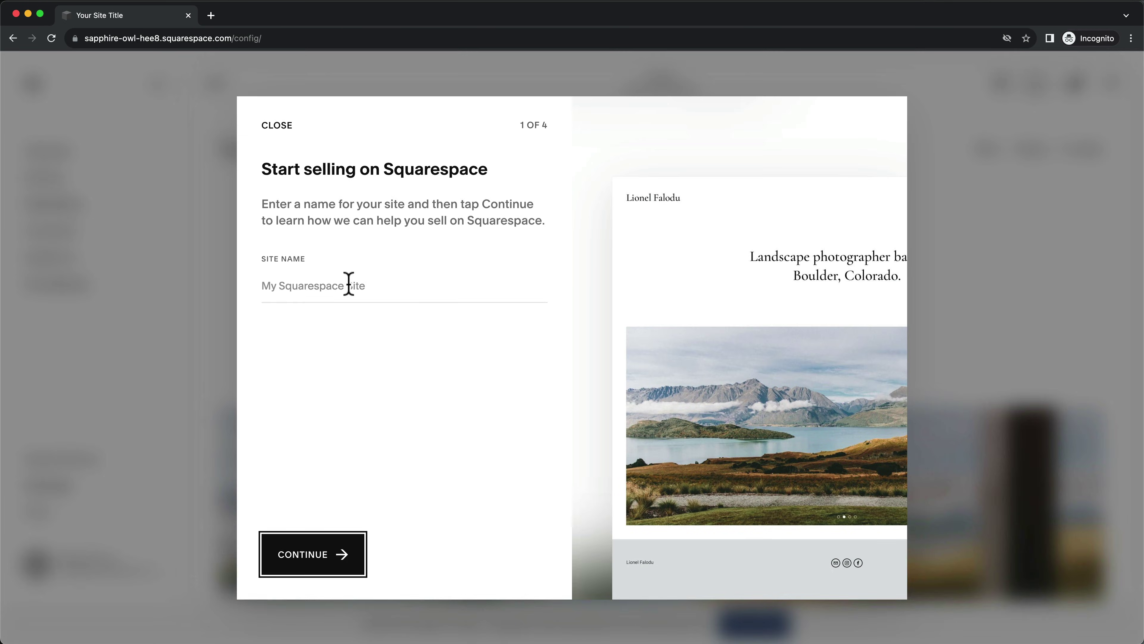
pyautogui.write('Metics Photography')
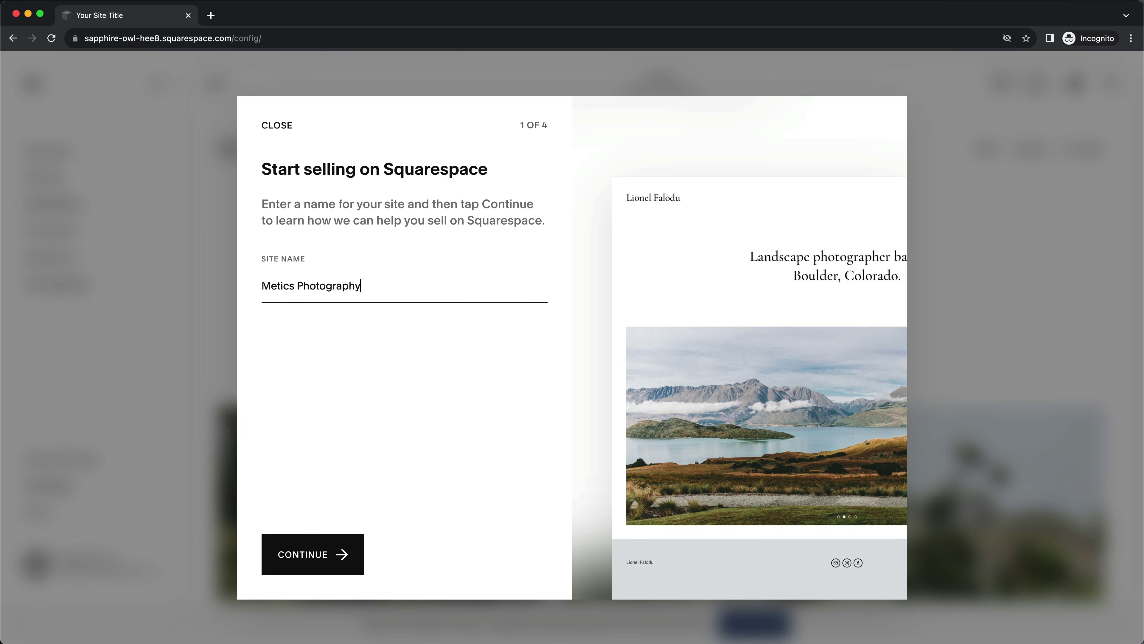
pyautogui.click(311, 559)
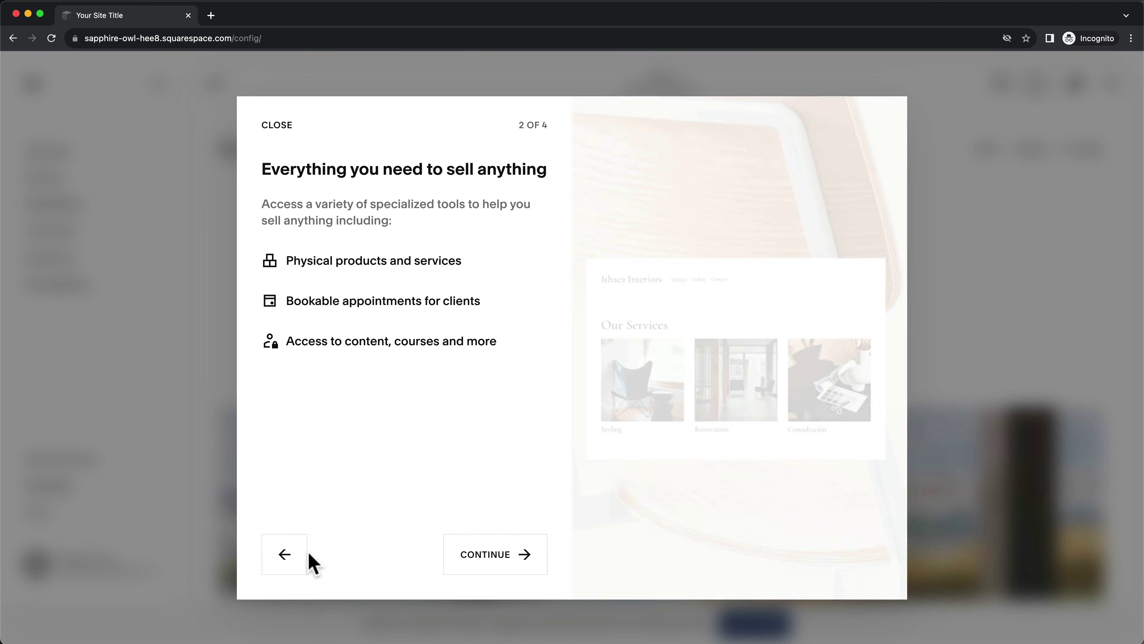
pyautogui.click(479, 572)
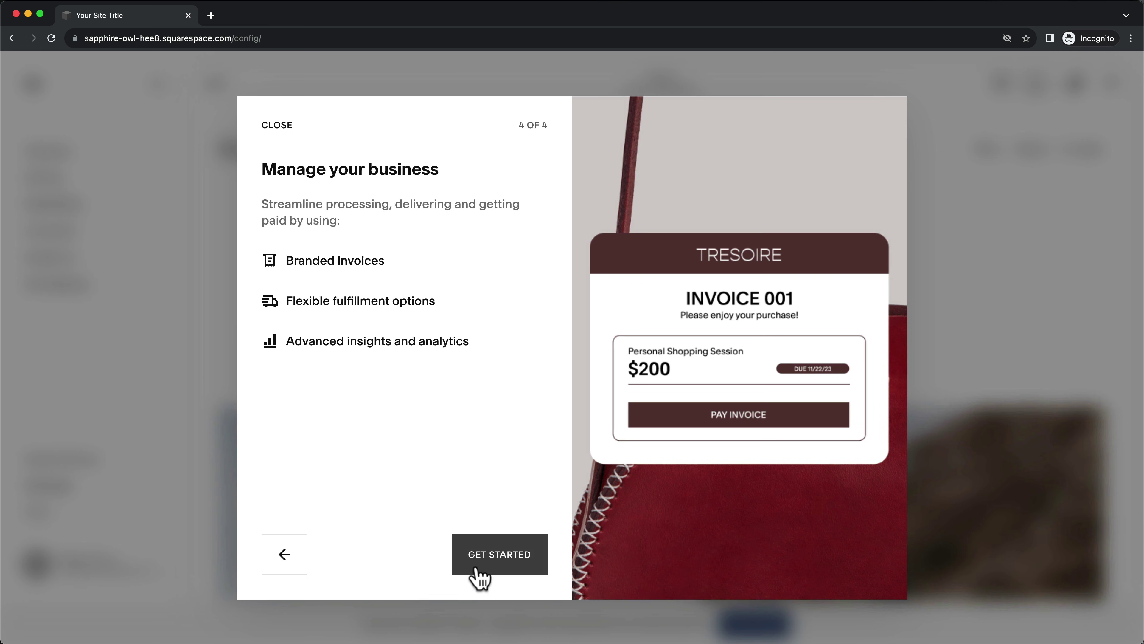
pyautogui.click(476, 569)
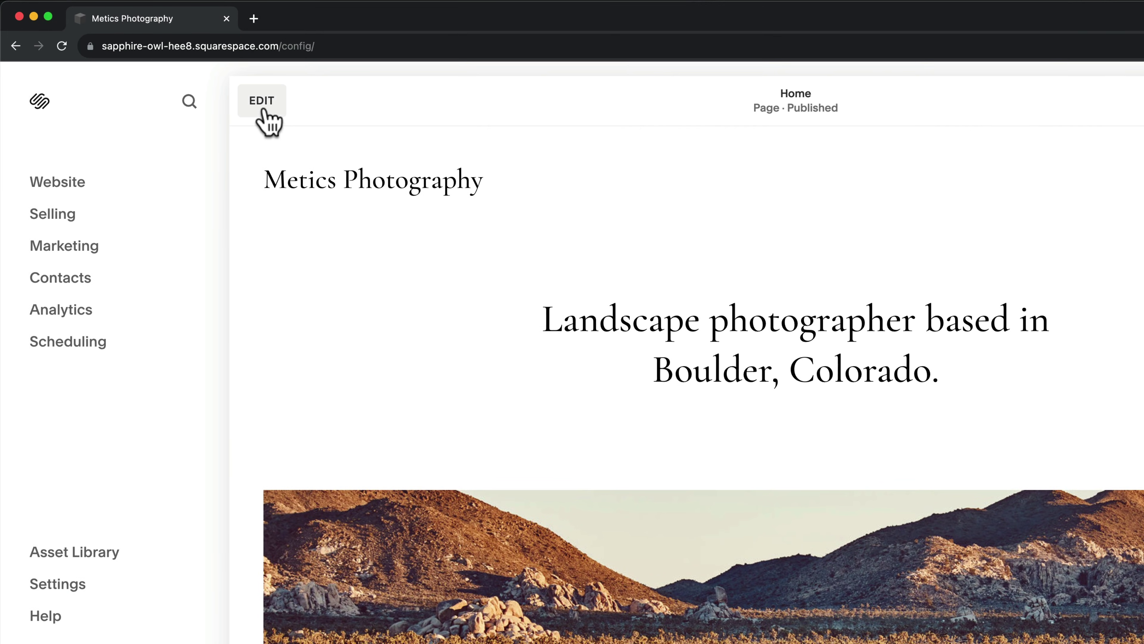
# Replace the home heading with 'Wedding photographer based in Los Angeles.', undoing an accidental move.
pyautogui.click(218, 84)
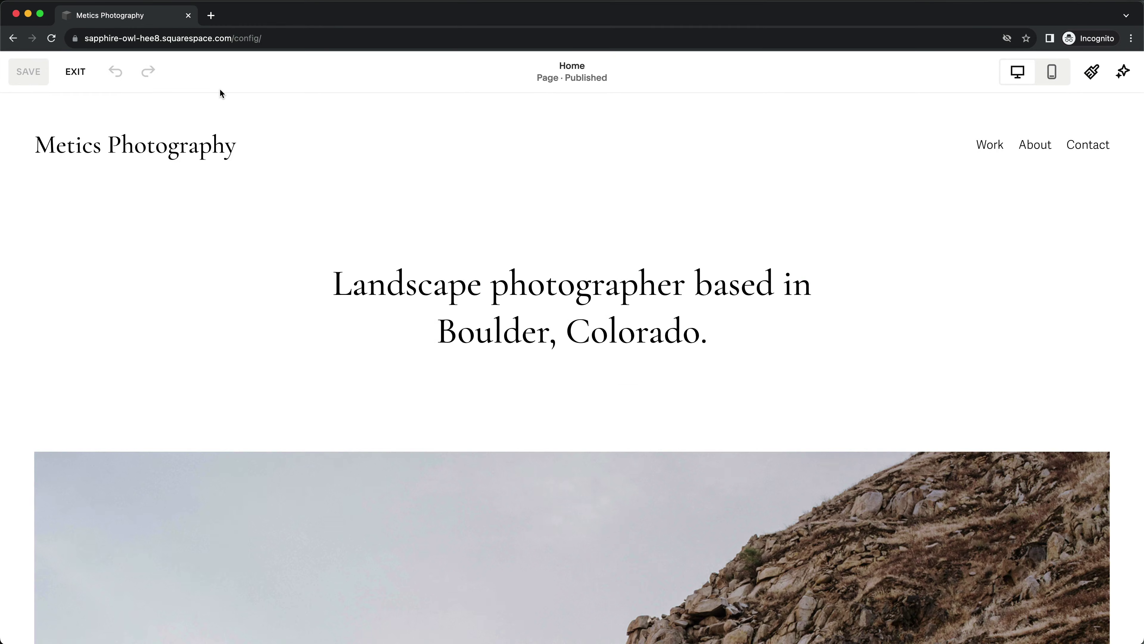
pyautogui.moveTo(740, 324)
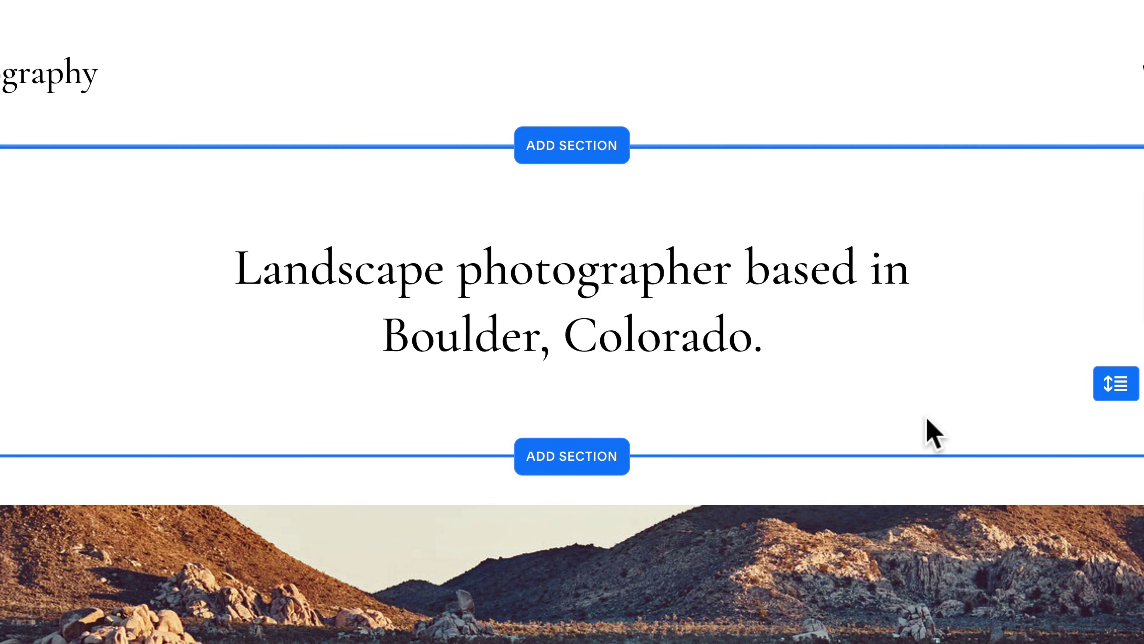
pyautogui.click(582, 332)
pyautogui.moveTo(235, 265); pyautogui.dragTo(735, 320)
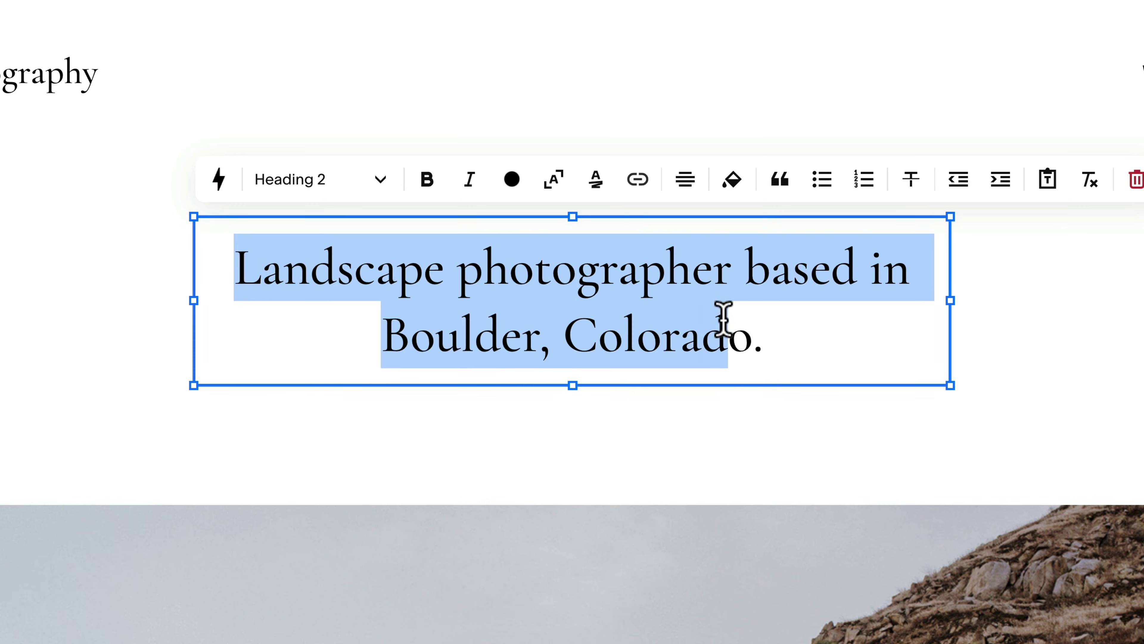
pyautogui.write('Wedding photographer based in Los Angeles.')
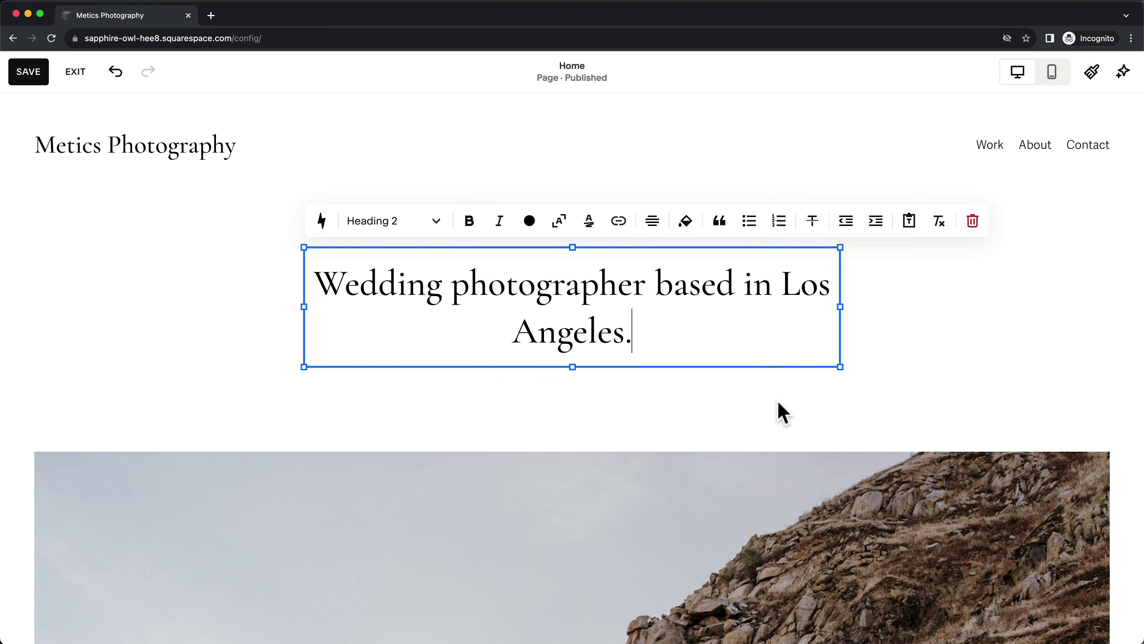
pyautogui.moveTo(771, 367); pyautogui.dragTo(505, 376)
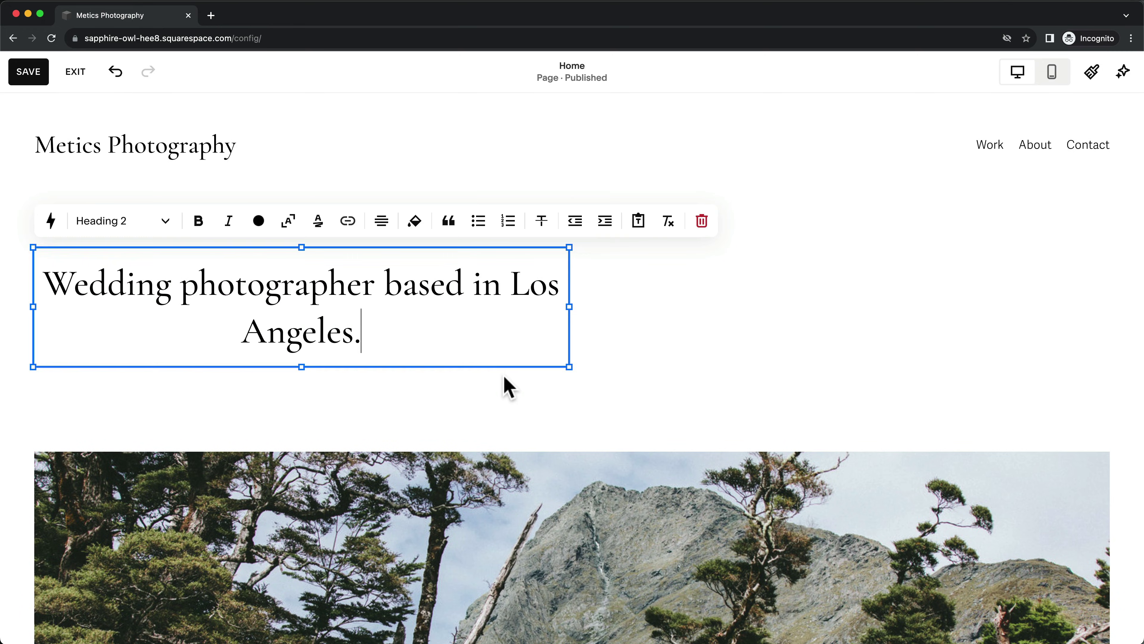
pyautogui.press('super+z')
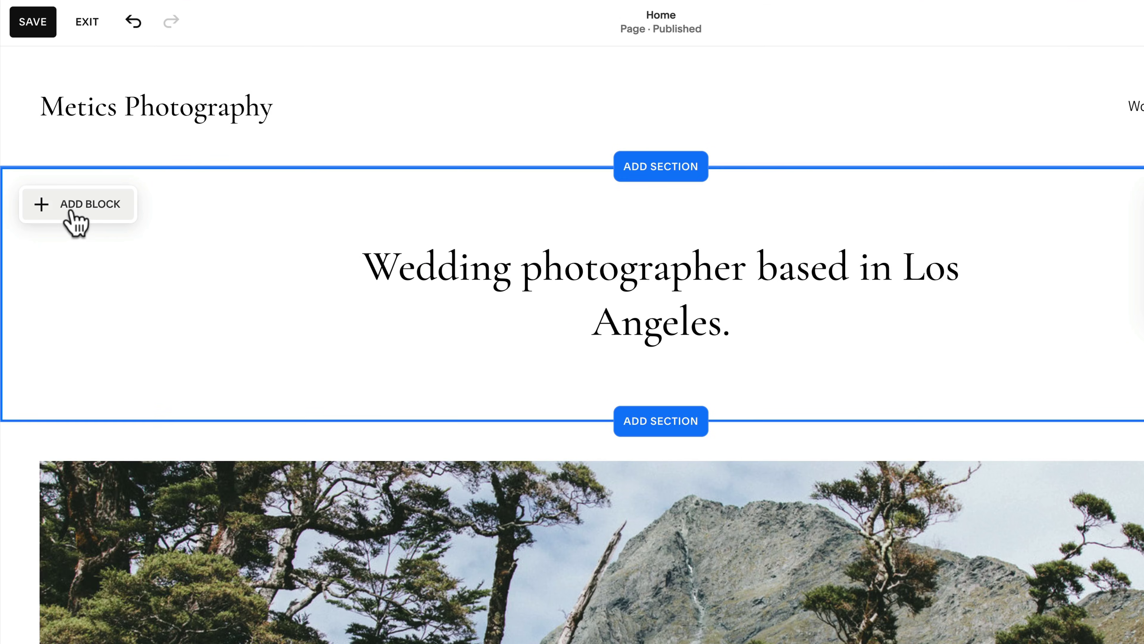
# Add a Button block centred under the heading, relabelled from 'Learn more' to 'Start here'.
pyautogui.click(72, 211)
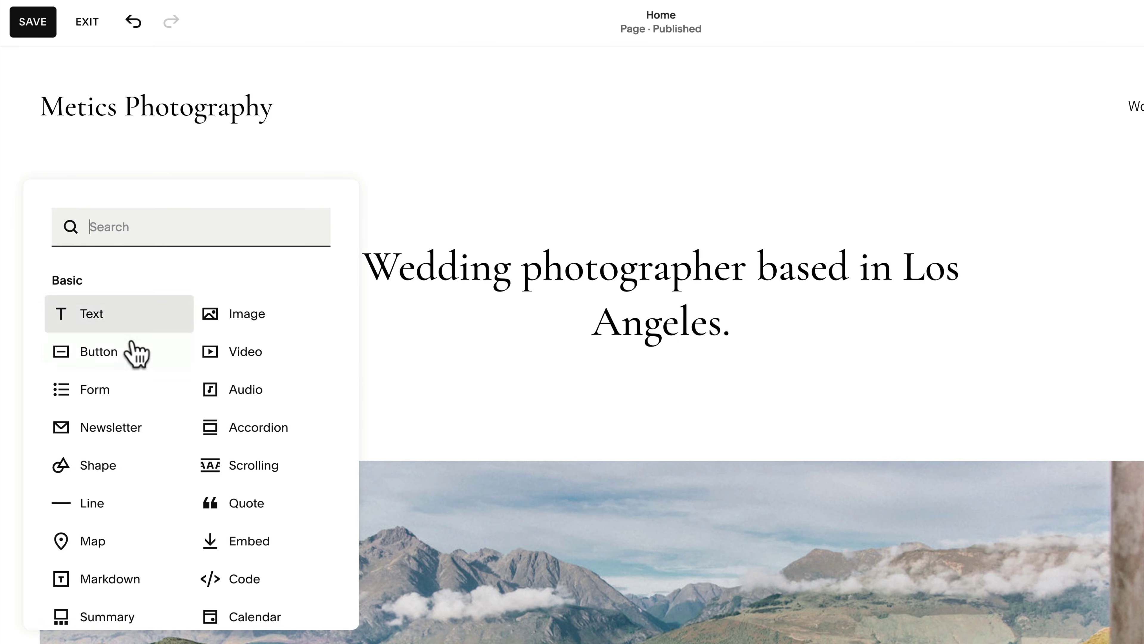
pyautogui.click(118, 354)
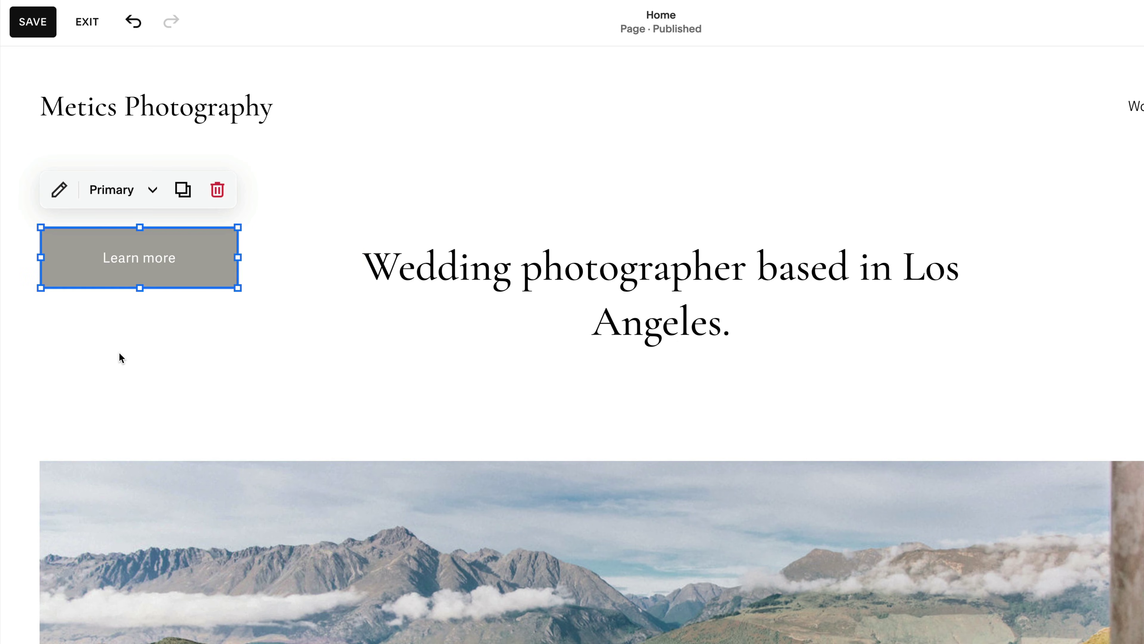
pyautogui.moveTo(198, 259); pyautogui.dragTo(716, 425)
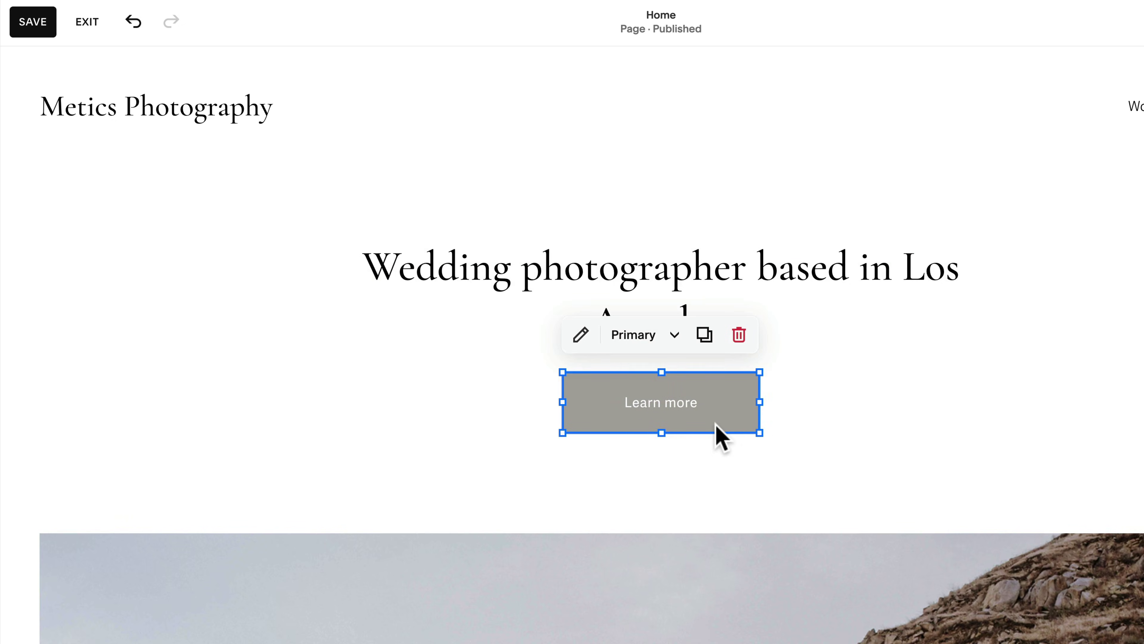
pyautogui.click(580, 336)
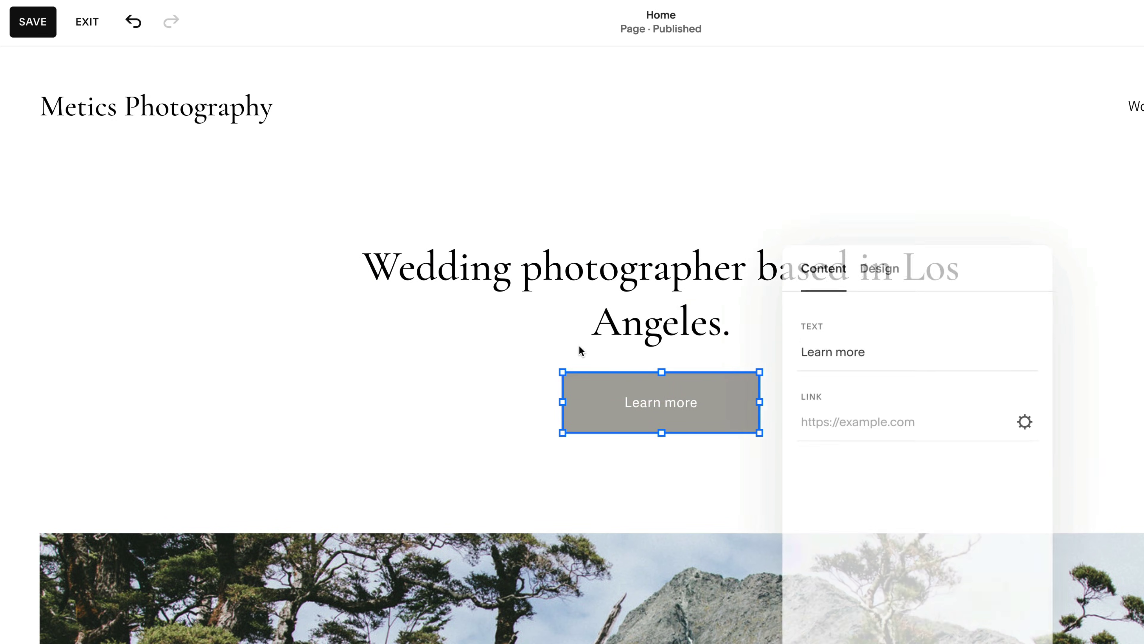
pyautogui.moveTo(799, 350); pyautogui.dragTo(843, 349)
pyautogui.write('Start here')
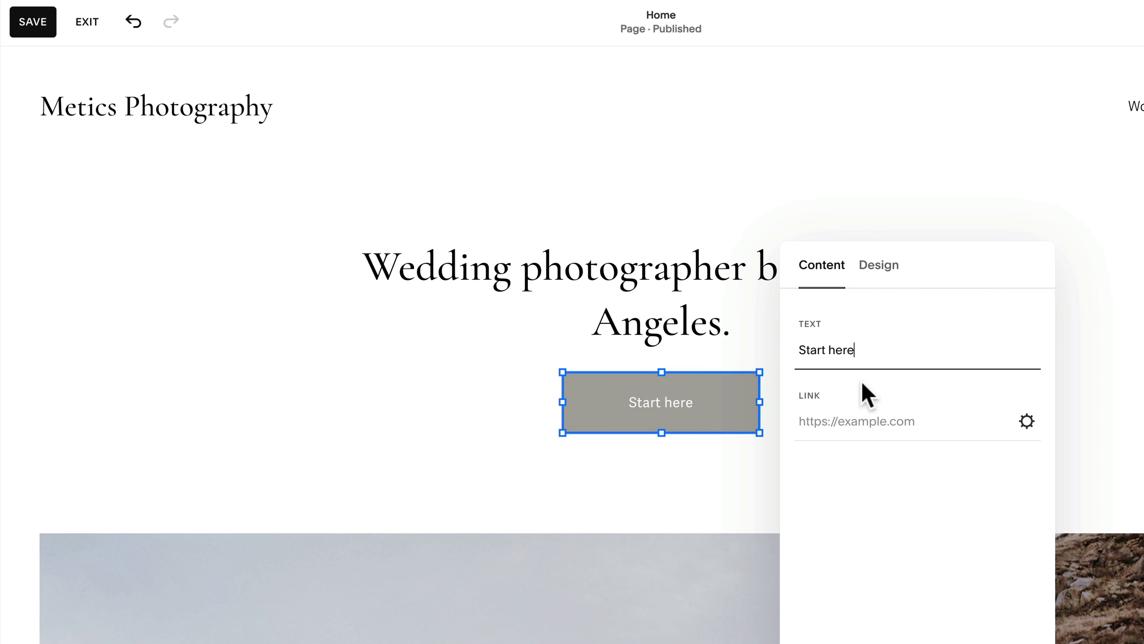
pyautogui.click(704, 495)
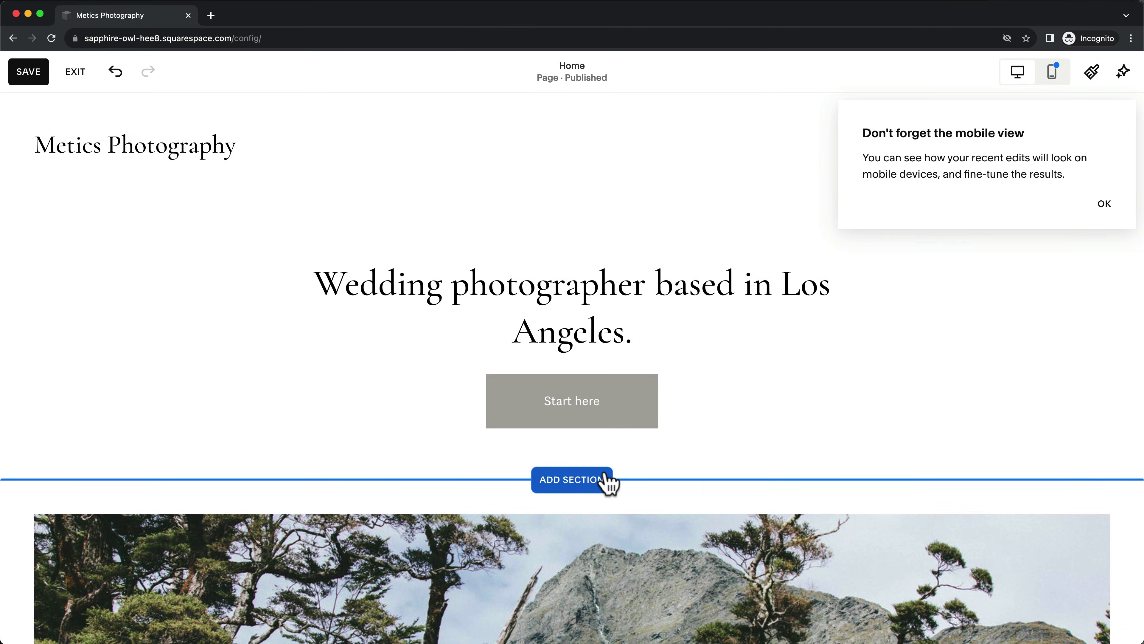
# Scroll to the homepage gallery and inspect its four images in Edit Gallery.
pyautogui.scroll(-5, 619, 472)
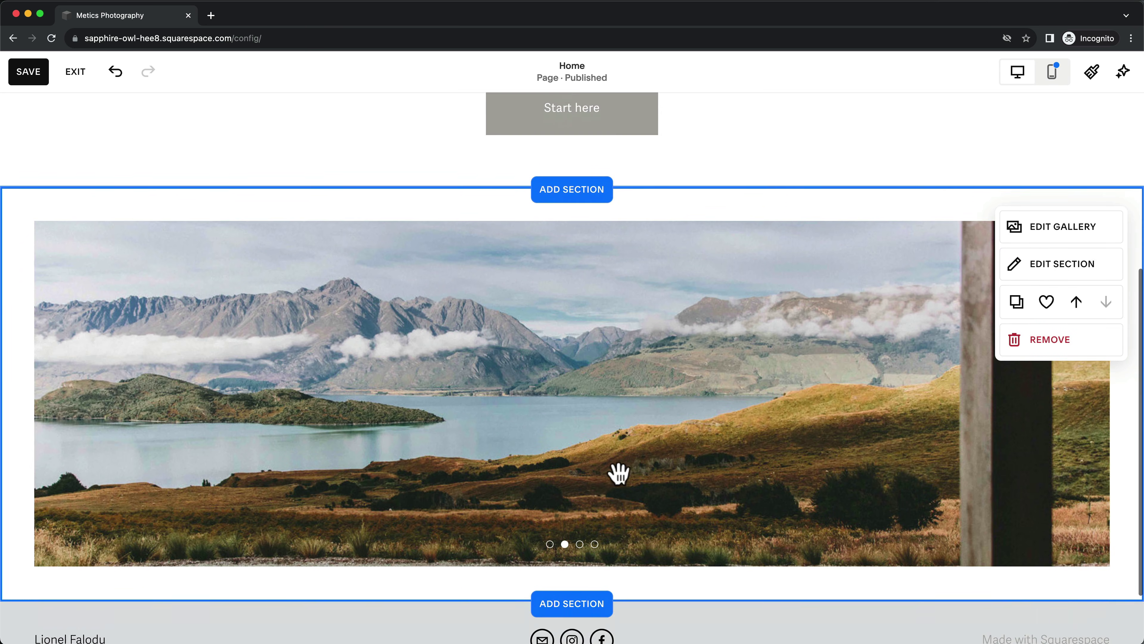
pyautogui.scroll(-1, 618, 472)
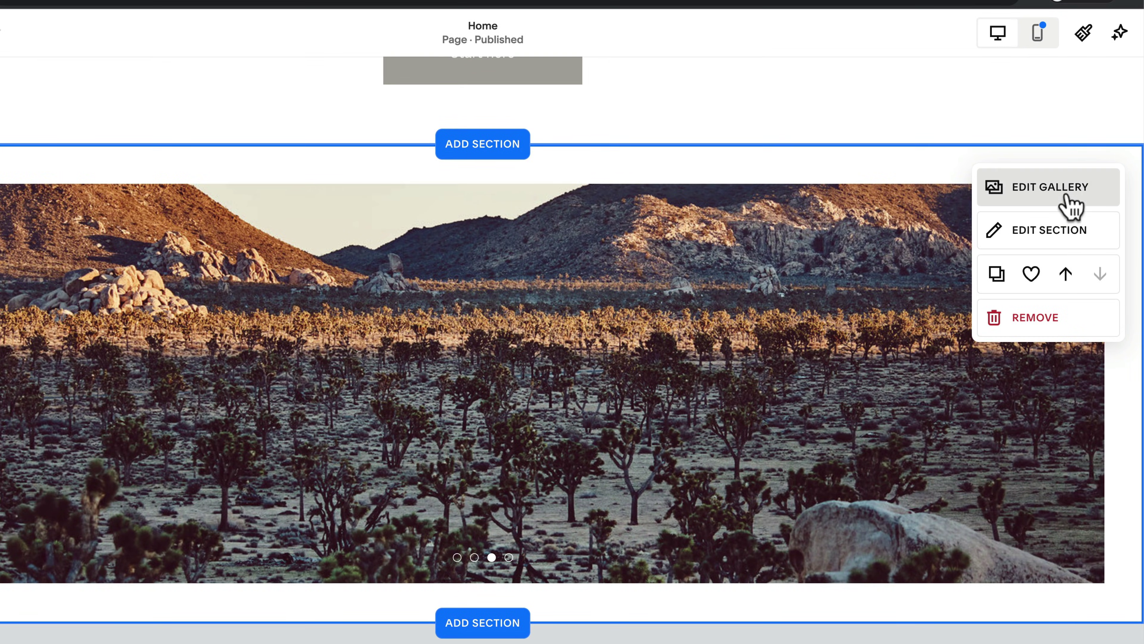
pyautogui.click(1067, 198)
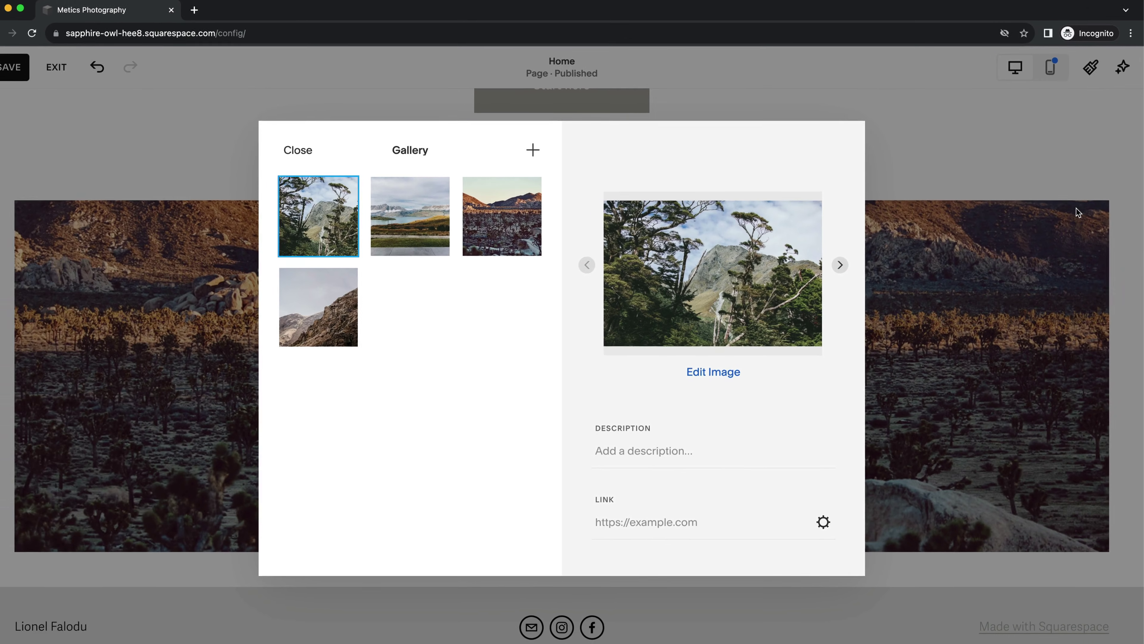
pyautogui.click(545, 155)
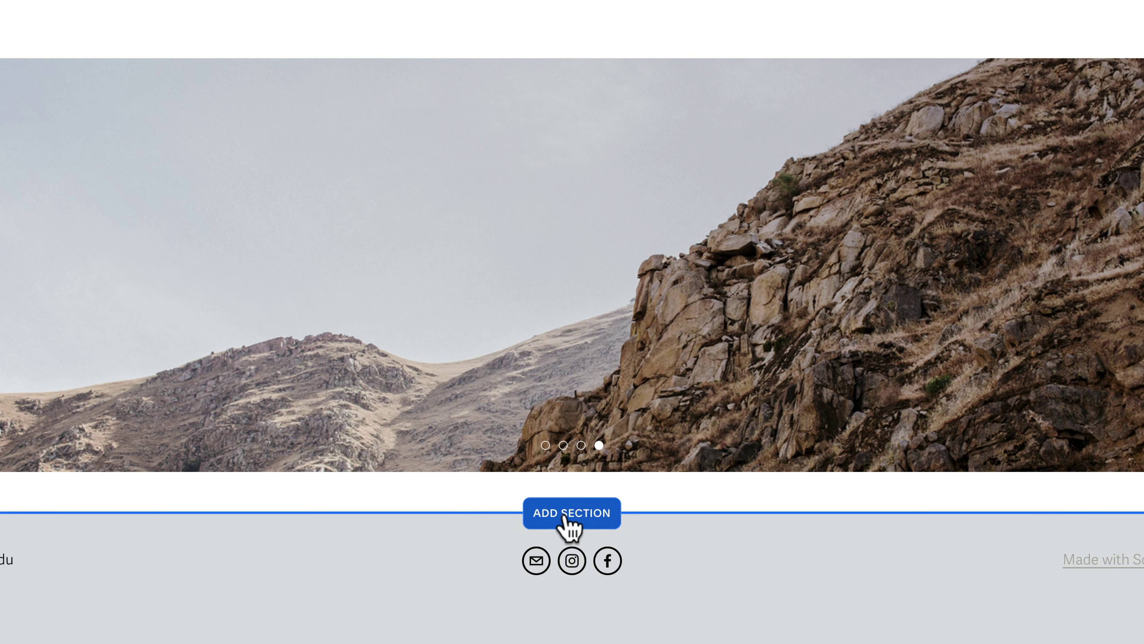
# Insert the Intro 'Introduce your brand' layout with the lake photo below the gallery.
pyautogui.click(565, 537)
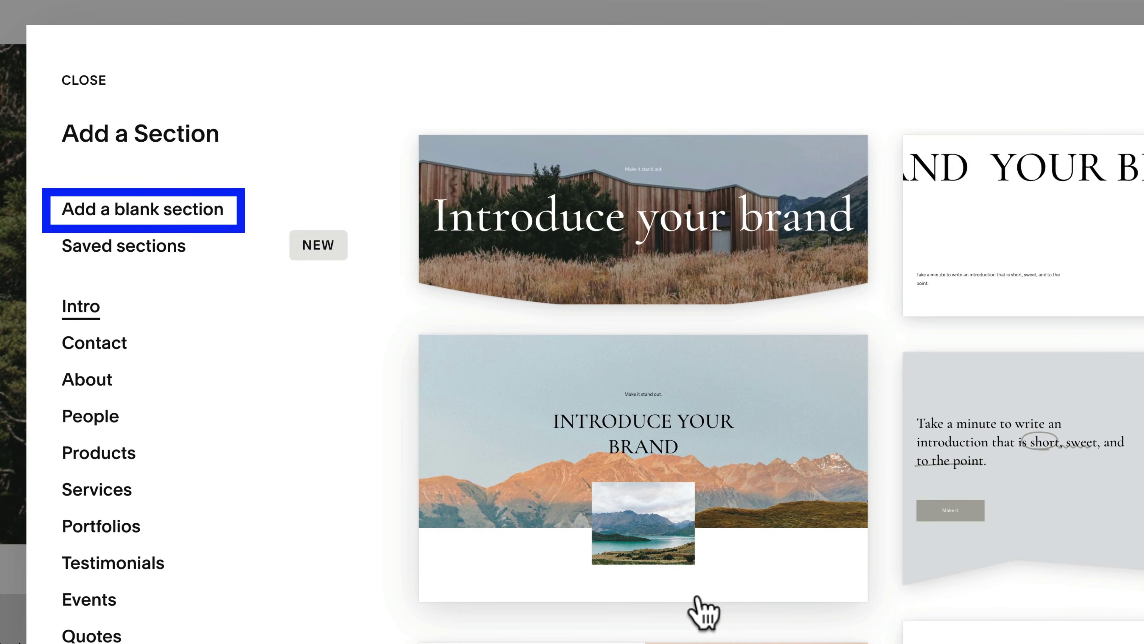
pyautogui.scroll(-5, 892, 606)
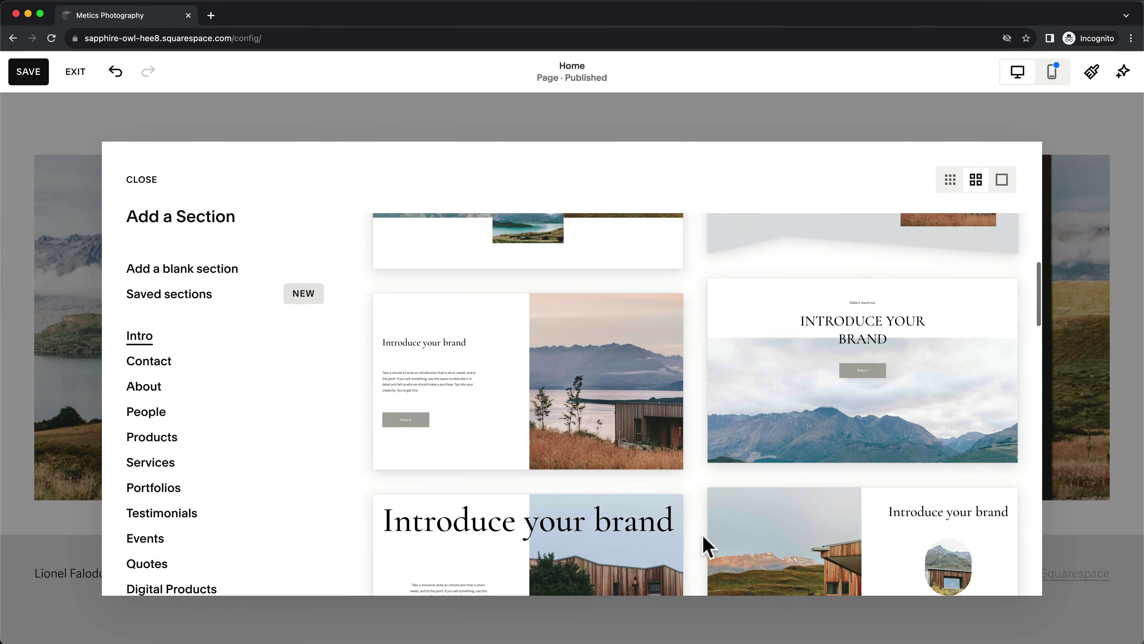
pyautogui.scroll(-1, 705, 545)
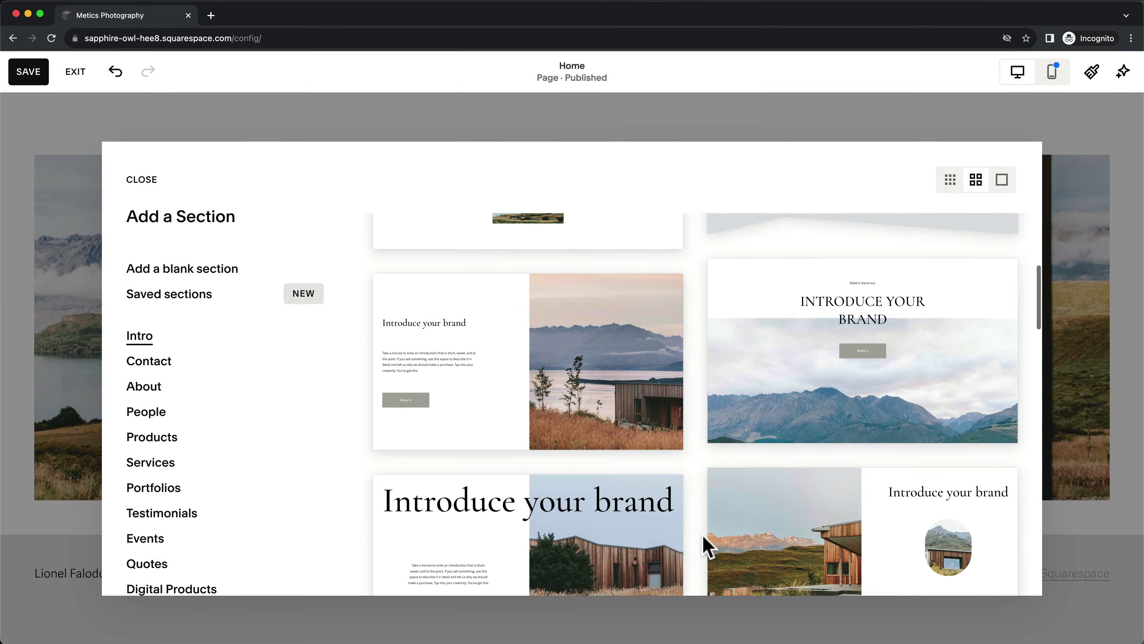
pyautogui.click(540, 383)
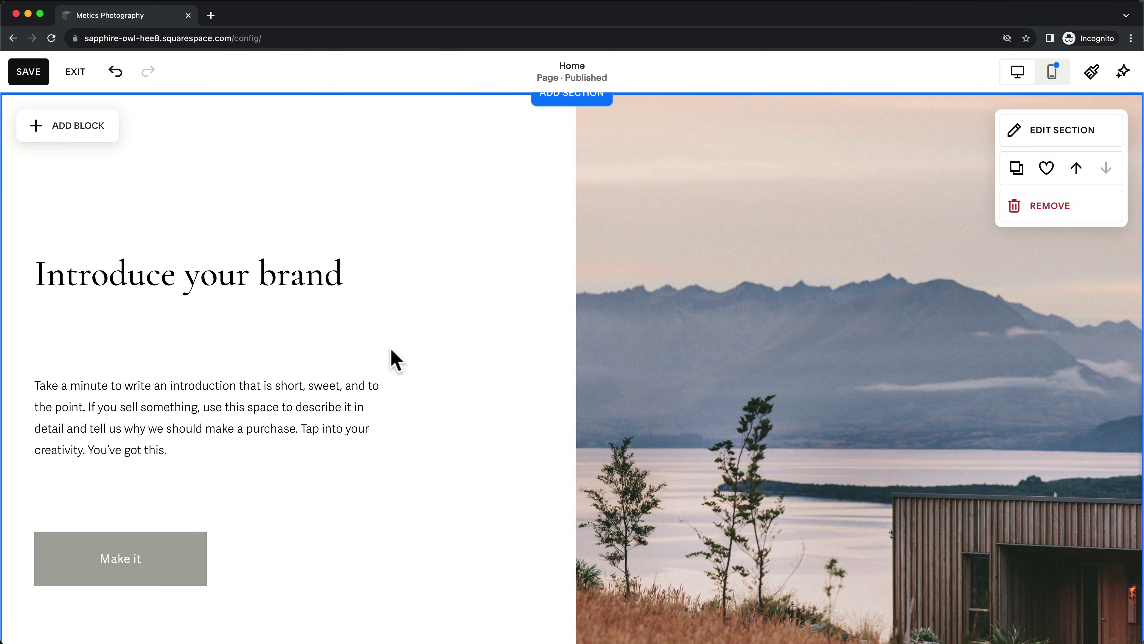
pyautogui.click(308, 293)
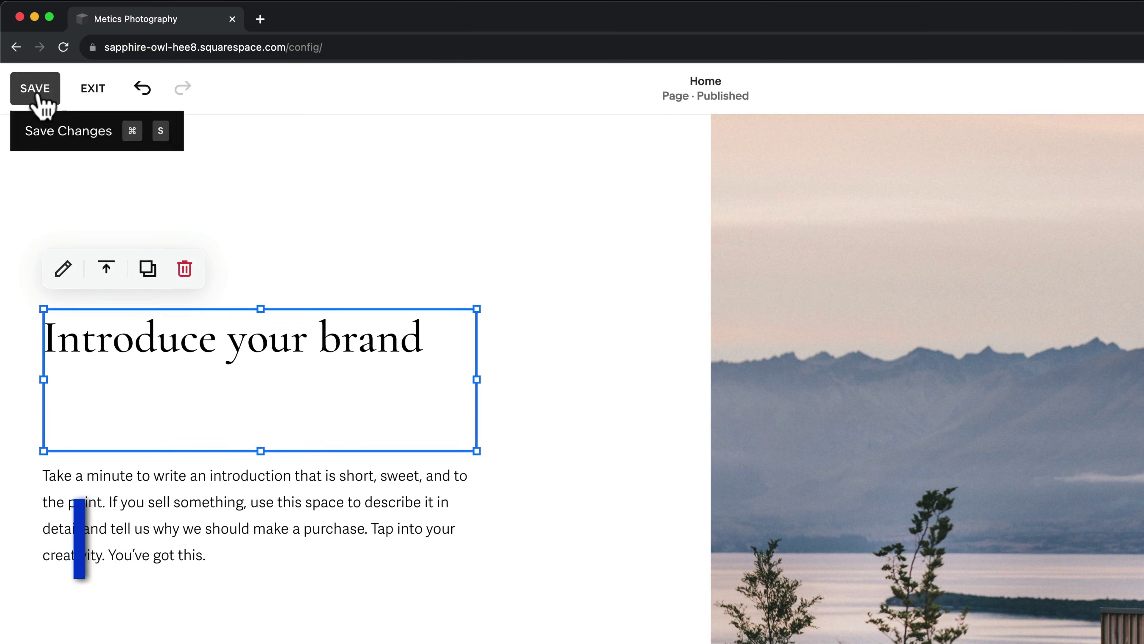
# Save the homepage edits, exit the editor, and show the Website pages list.
pyautogui.click(30, 75)
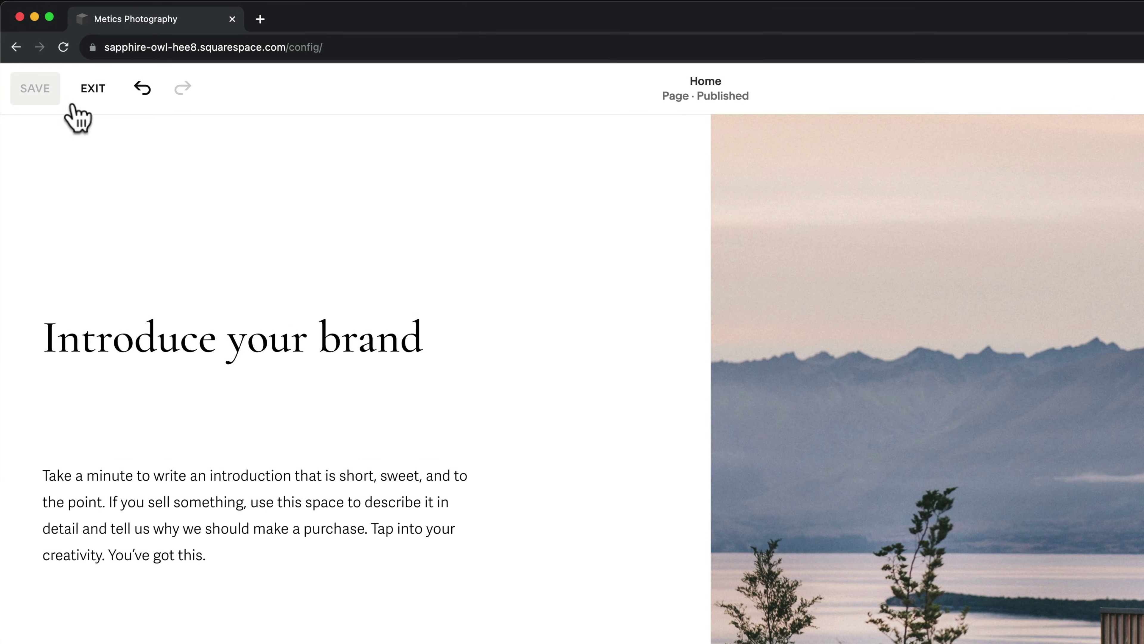
pyautogui.click(93, 90)
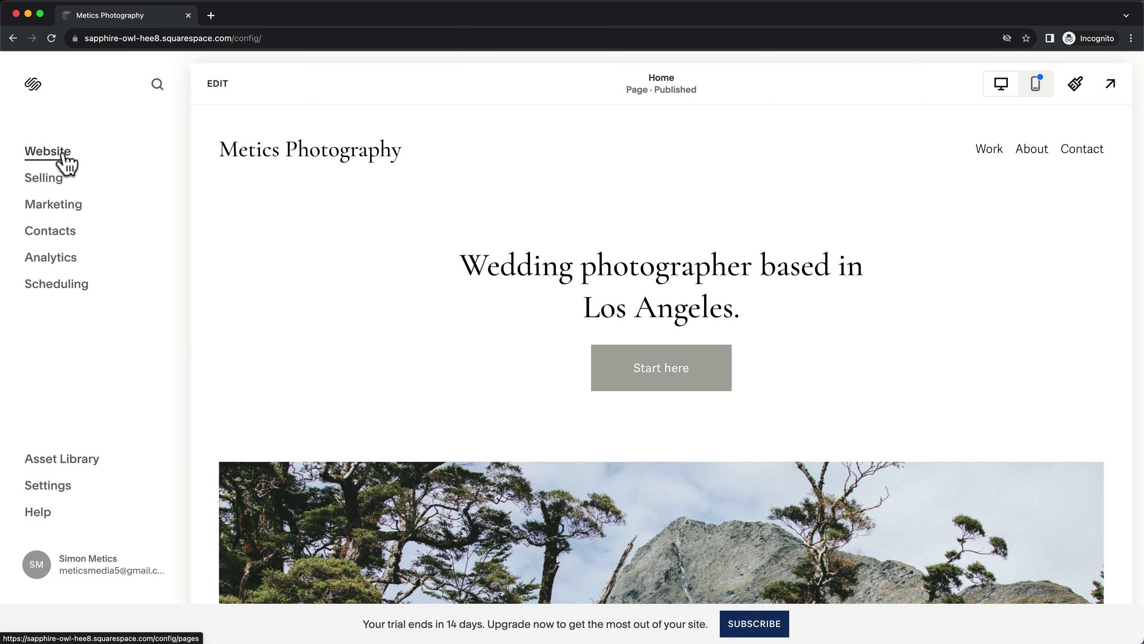
pyautogui.click(65, 158)
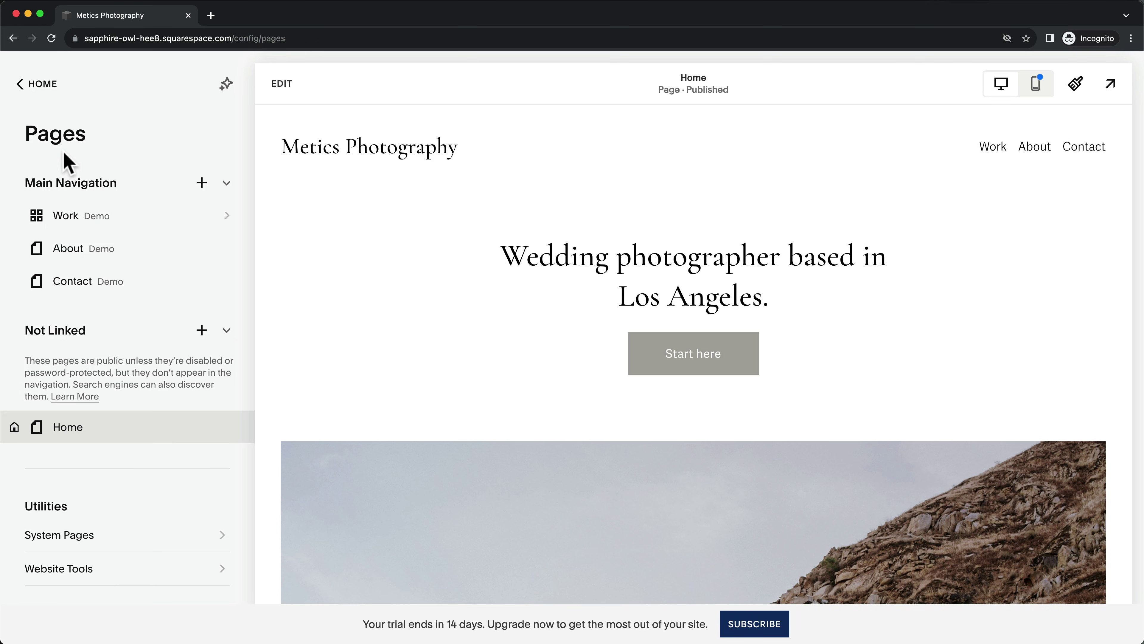
# Add an Events page using the first events layout to Main Navigation, named 'Events'.
pyautogui.click(201, 183)
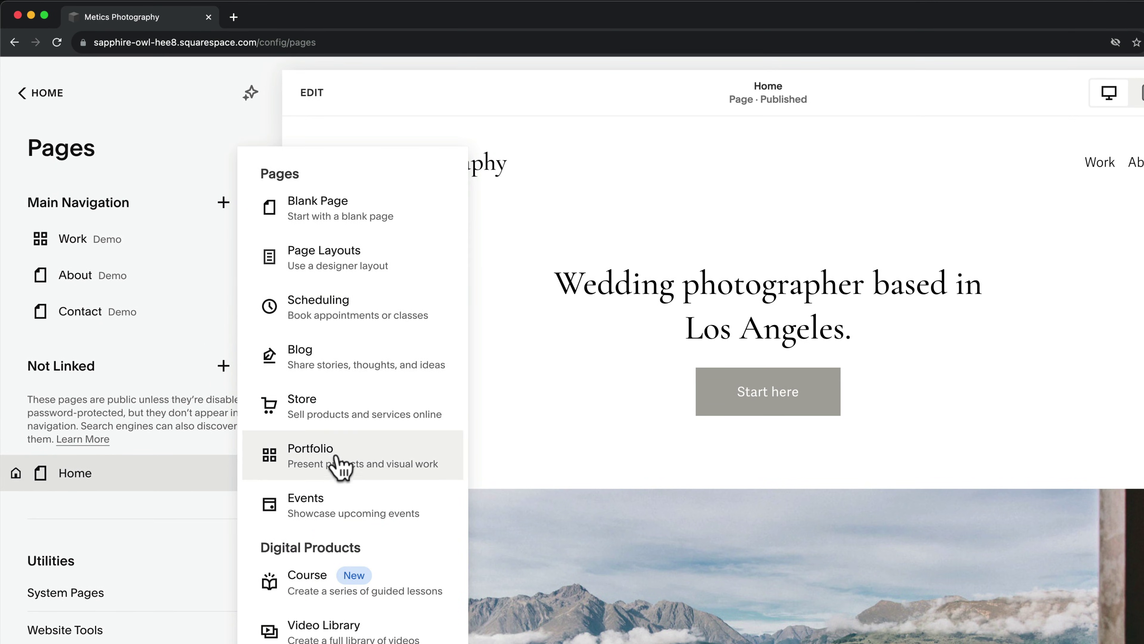
pyautogui.click(331, 504)
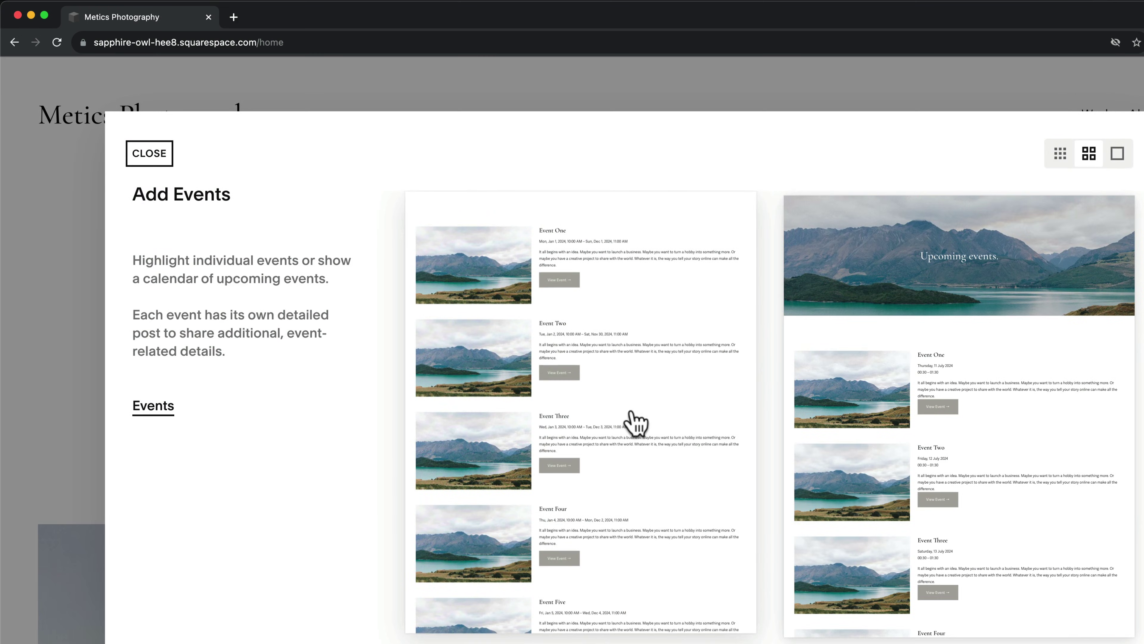
pyautogui.click(634, 421)
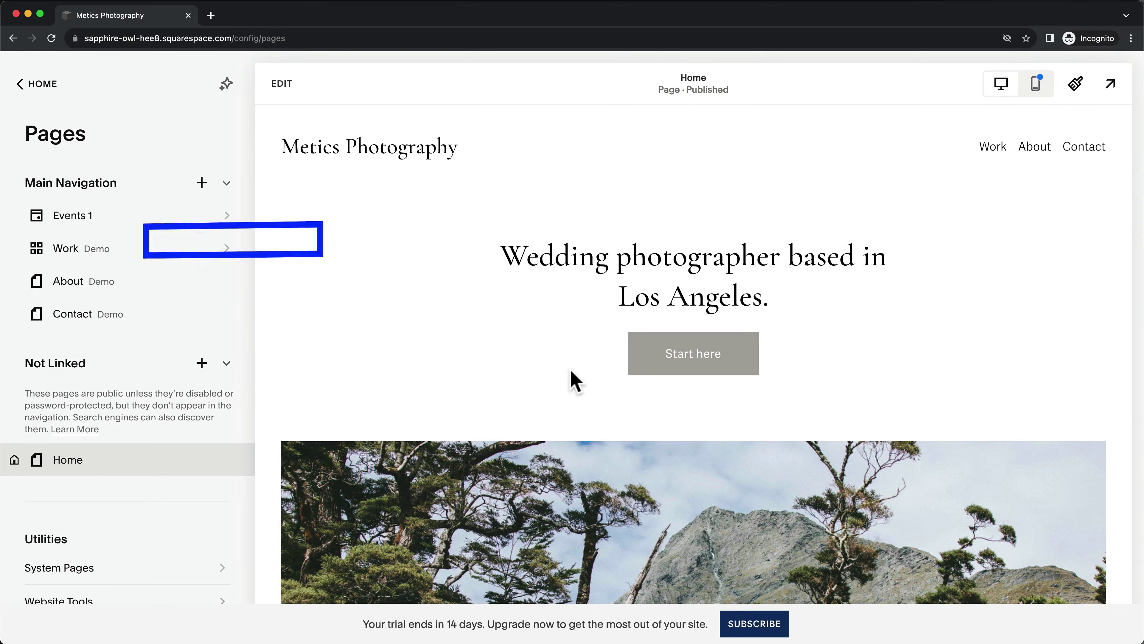
pyautogui.write('Events')
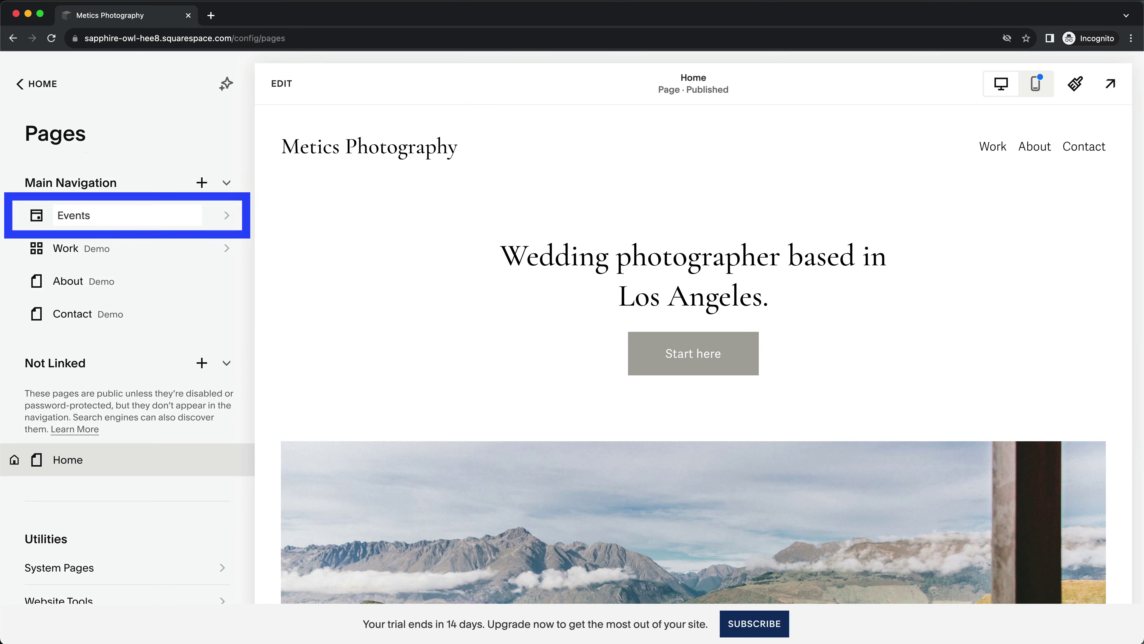
pyautogui.press('Return')
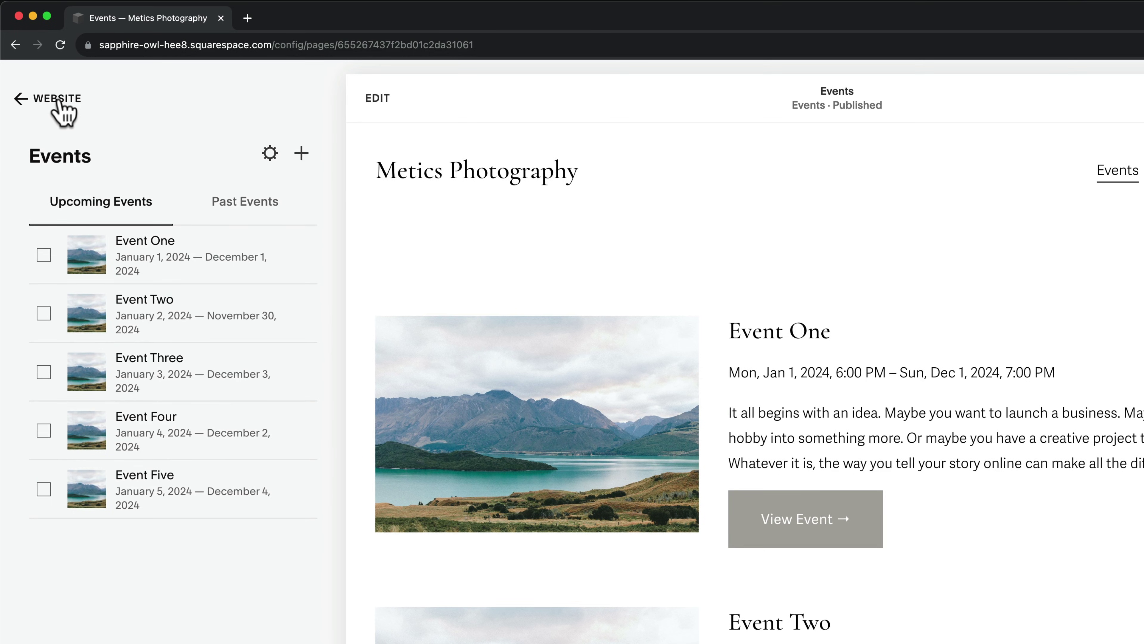
# Drag Events below Contact in the Main Navigation, then reopen the Home page.
pyautogui.click(59, 99)
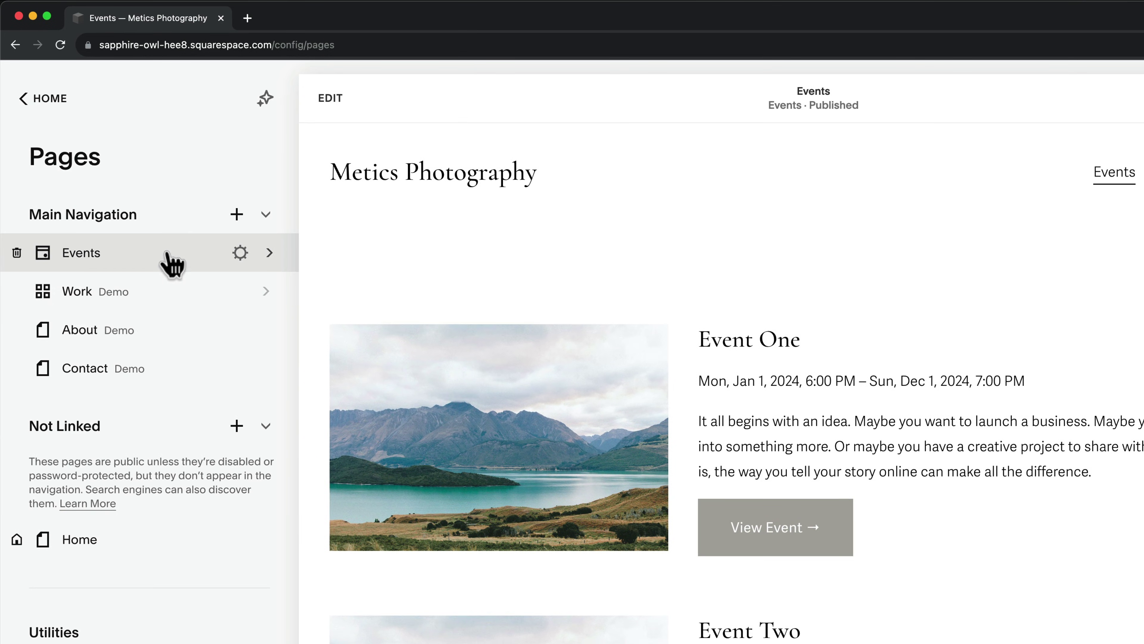
pyautogui.moveTo(171, 264); pyautogui.dragTo(174, 379)
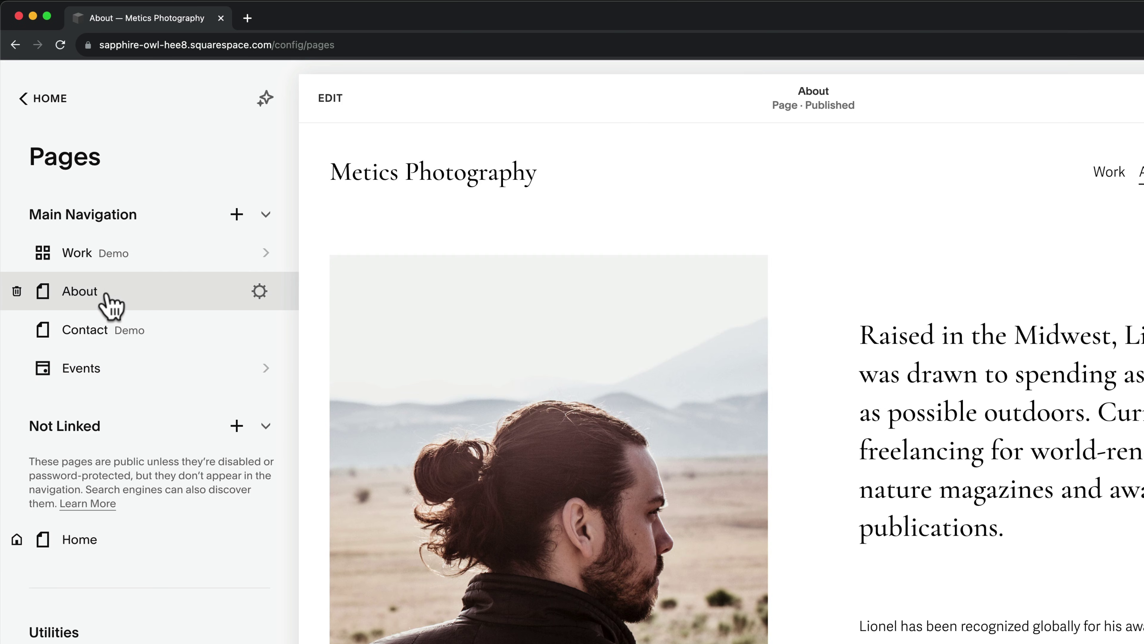
pyautogui.click(338, 98)
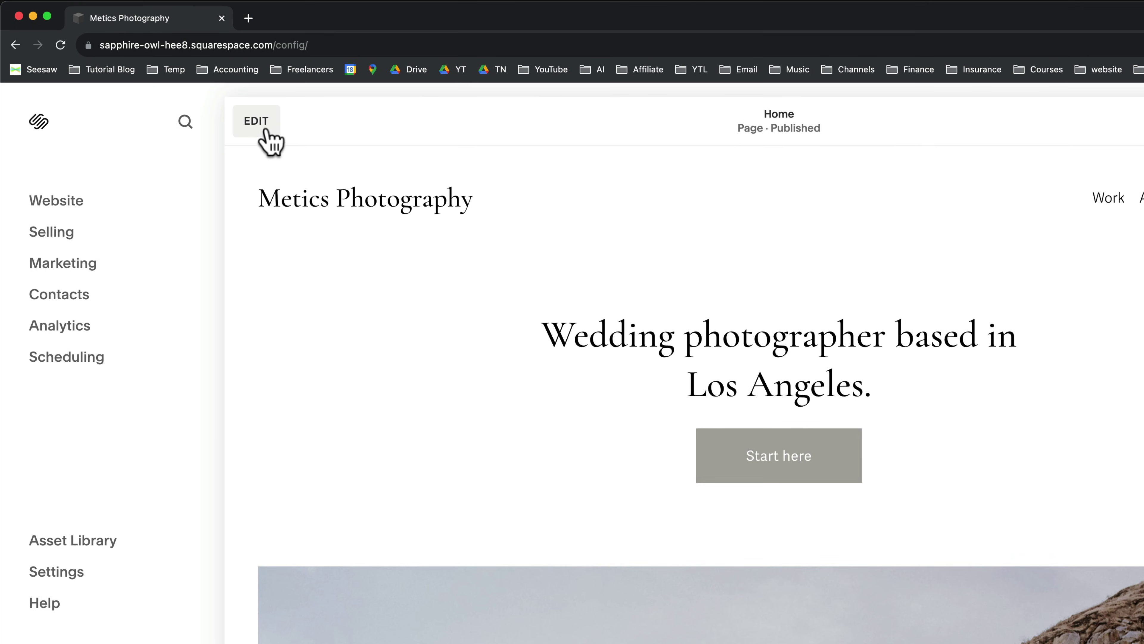
# Replace the header's Metics Photography title with the mm_black.png METICSMEDIA logo.
pyautogui.click(262, 126)
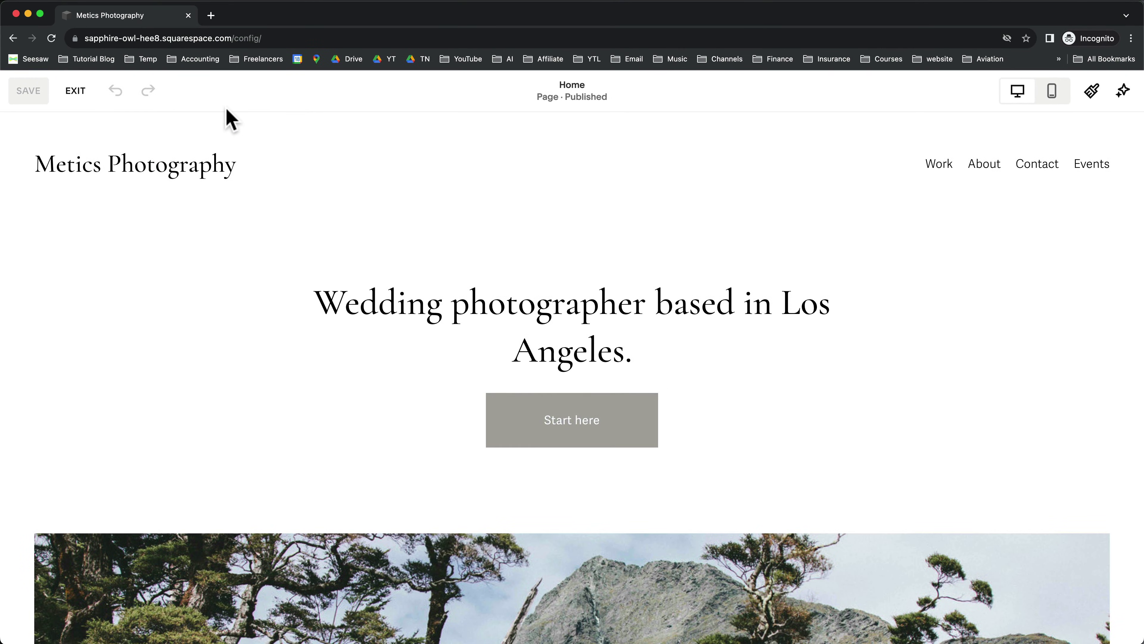
pyautogui.moveTo(309, 160)
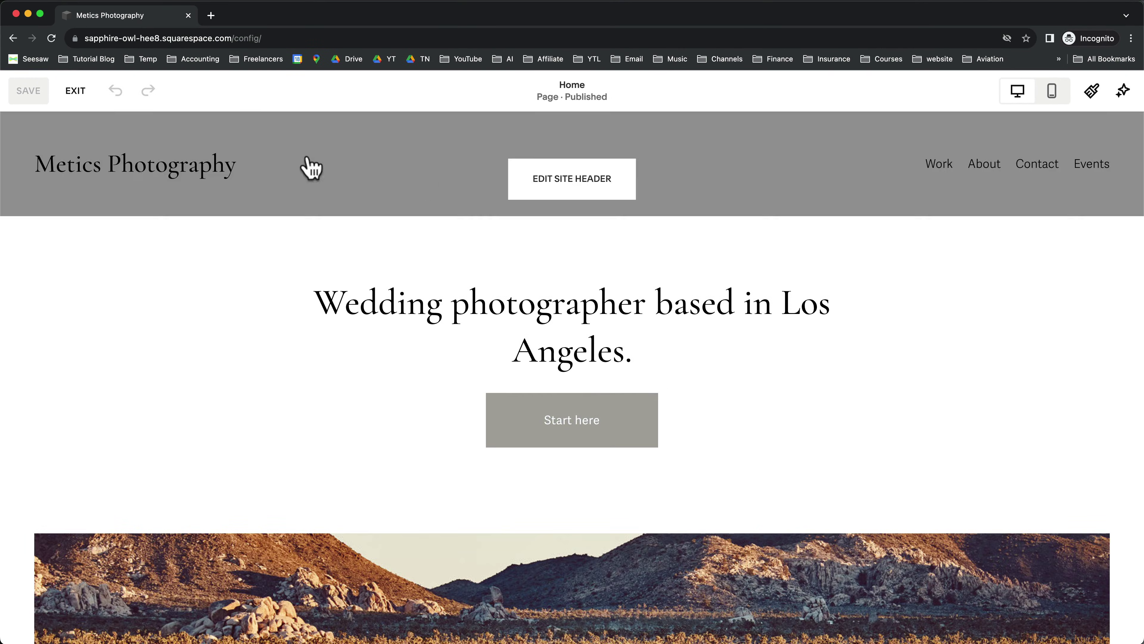
pyautogui.click(579, 193)
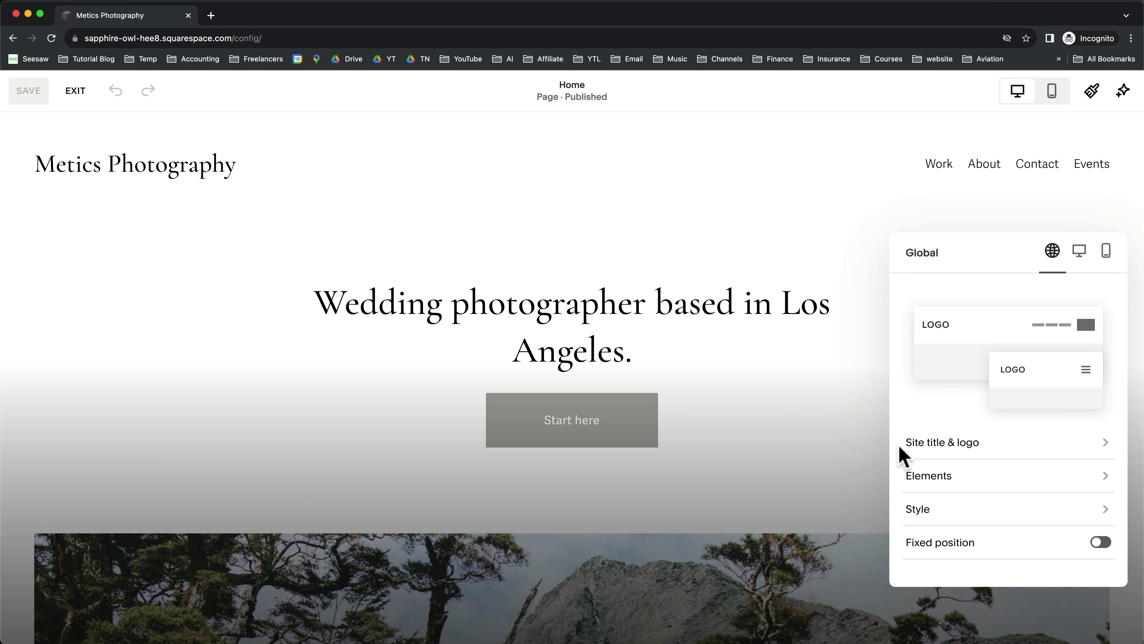
pyautogui.click(1014, 450)
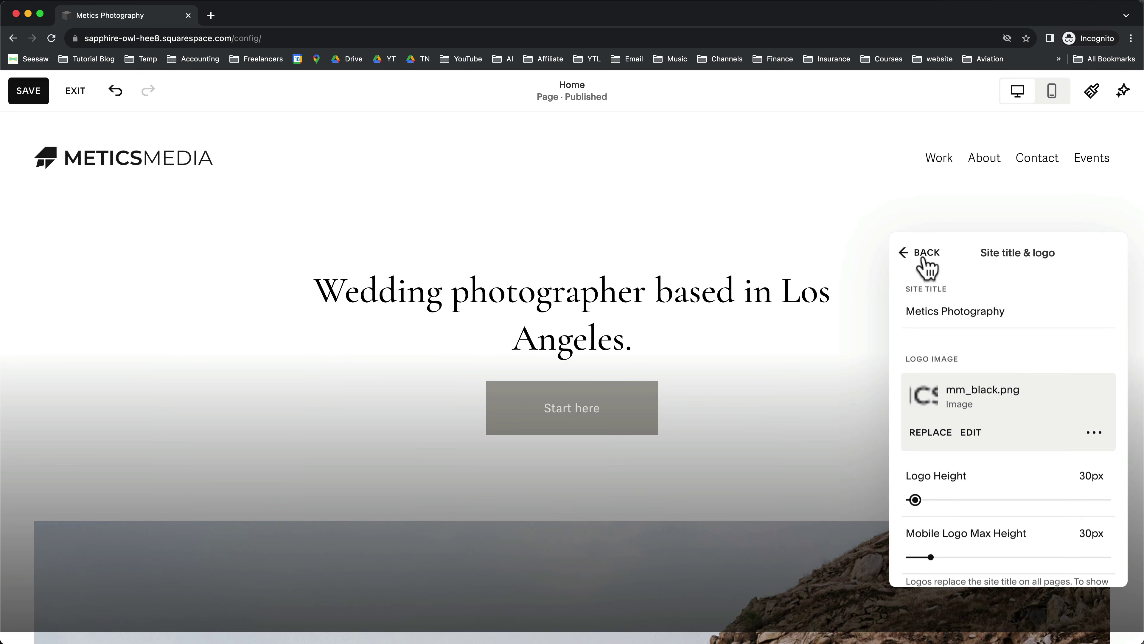
pyautogui.click(923, 255)
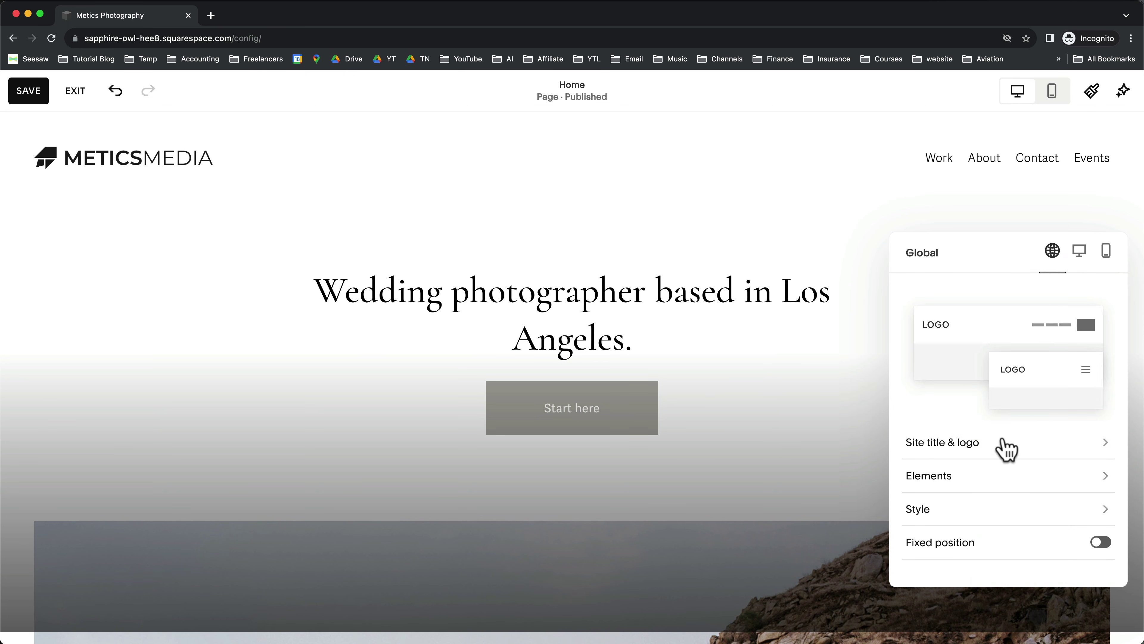
# Turn on the header's Get Started button and social links.
pyautogui.click(1000, 478)
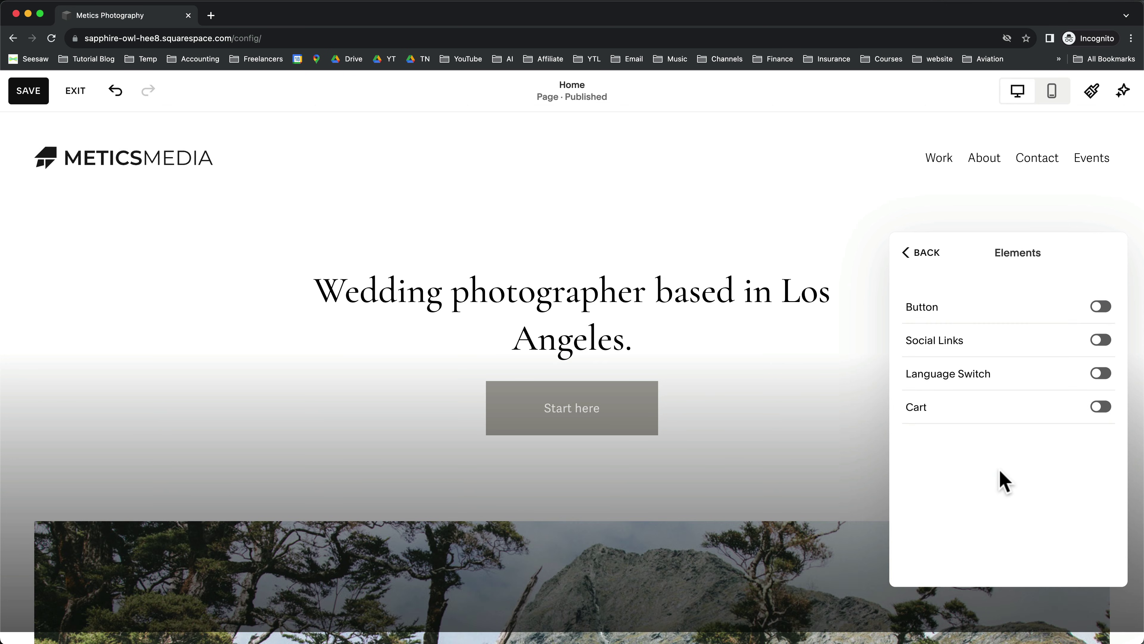
pyautogui.click(1101, 307)
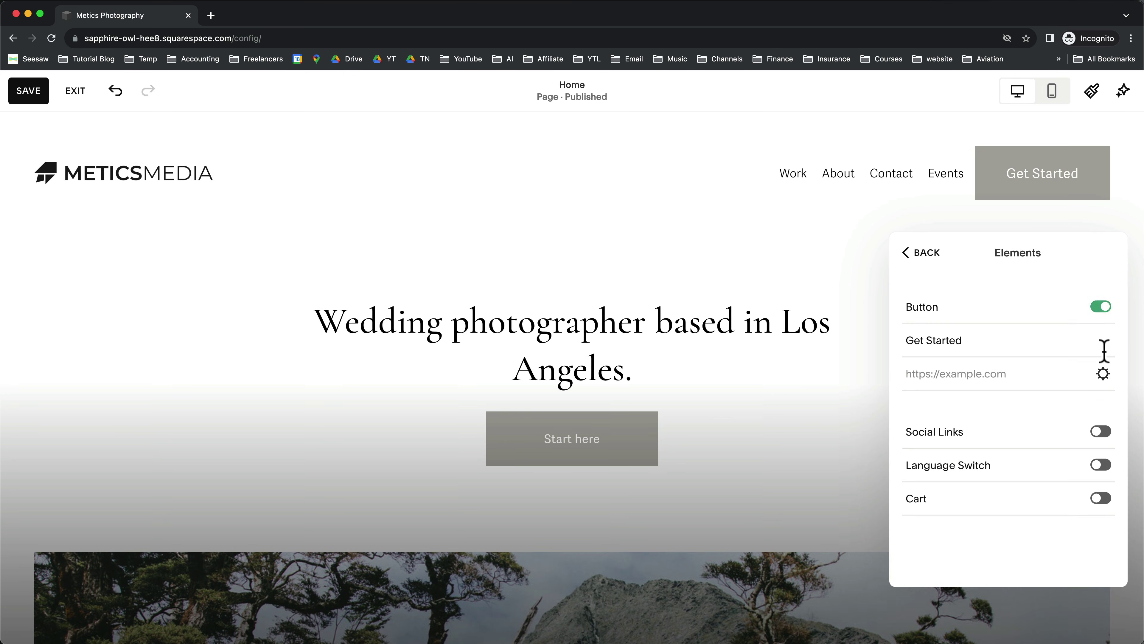
pyautogui.click(1101, 432)
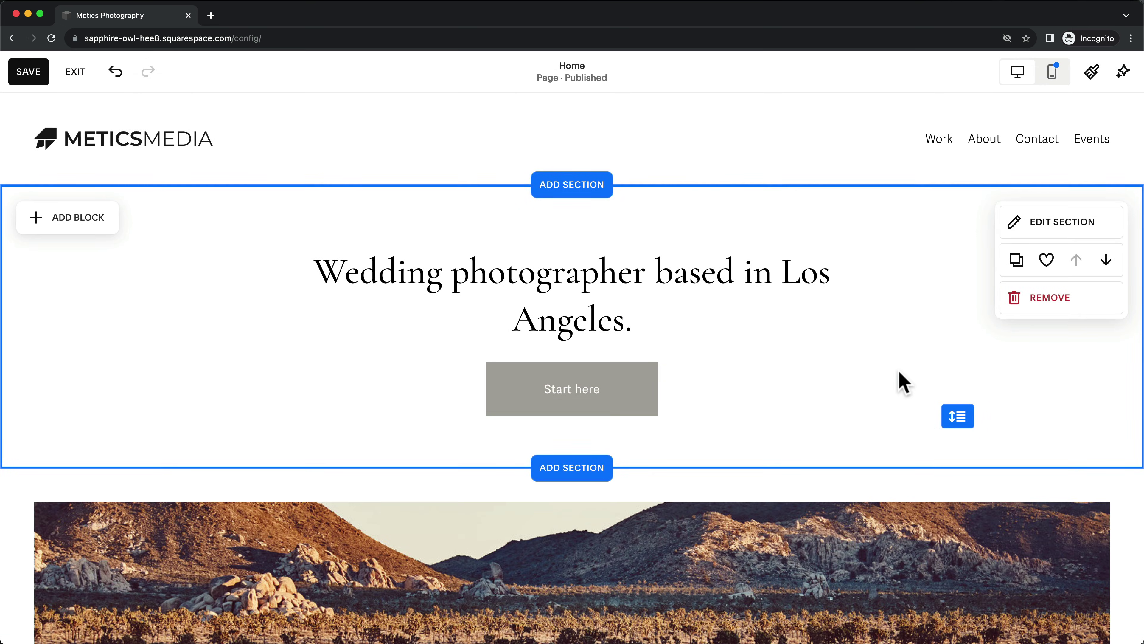
# Add a Text block to the footer, place it beneath the social icons, and save.
pyautogui.scroll(-15, 903, 383)
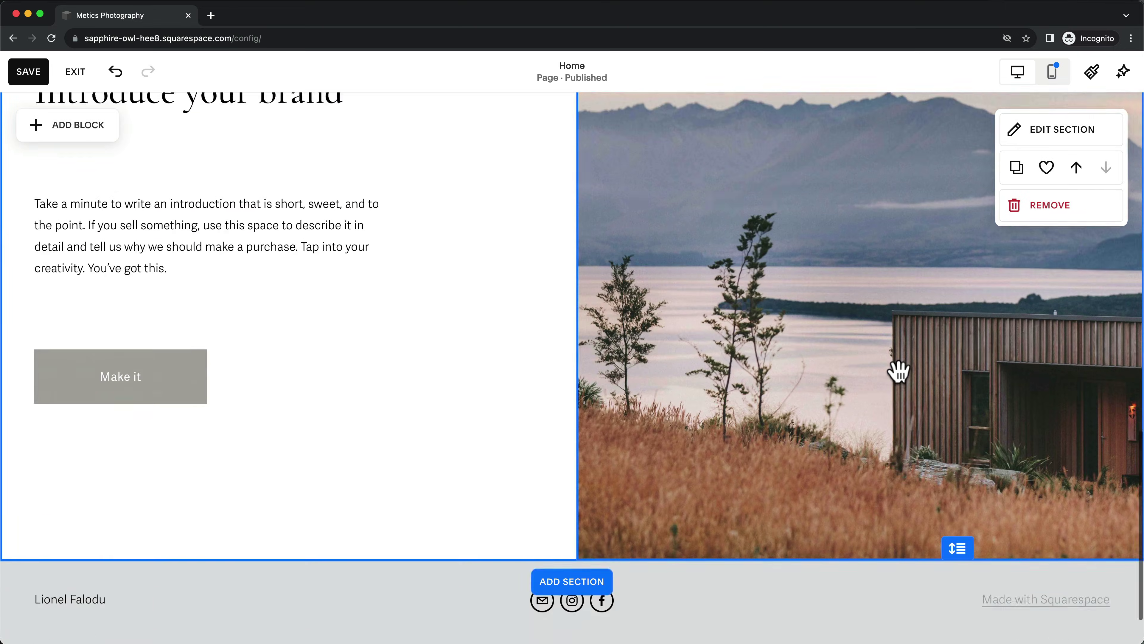
pyautogui.scroll(-2, 899, 372)
pyautogui.moveTo(660, 594)
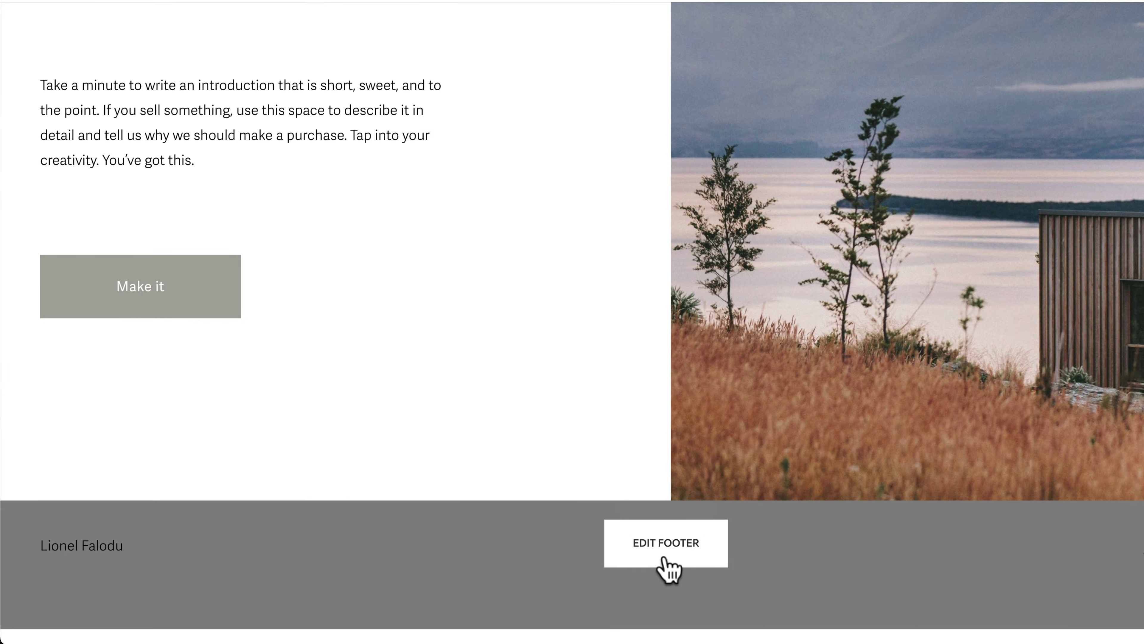
pyautogui.click(666, 559)
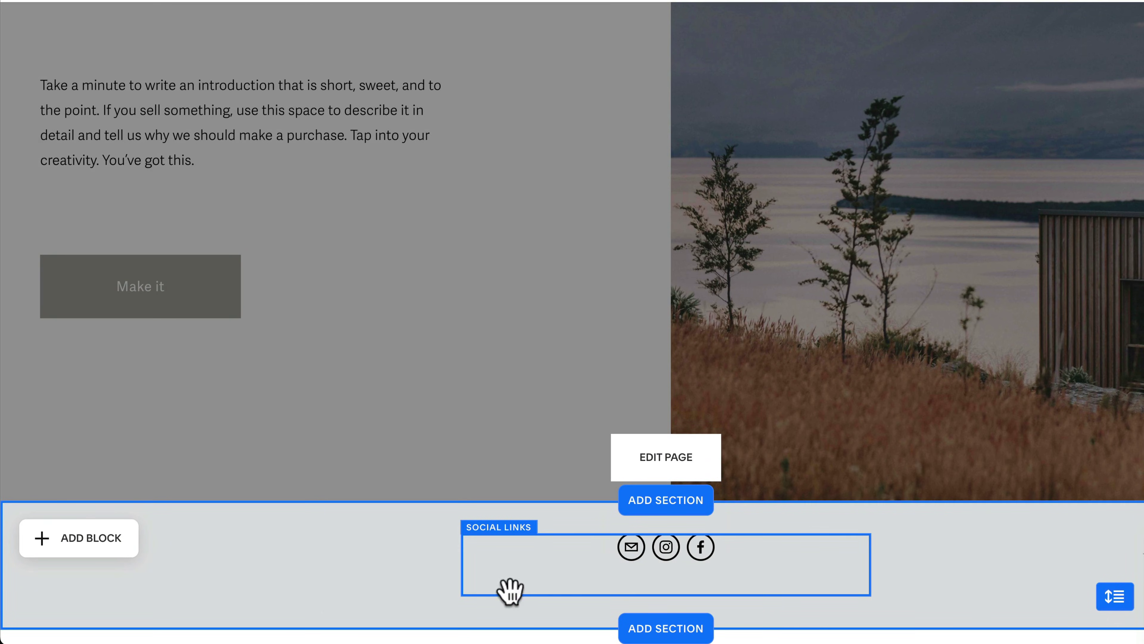
pyautogui.click(95, 540)
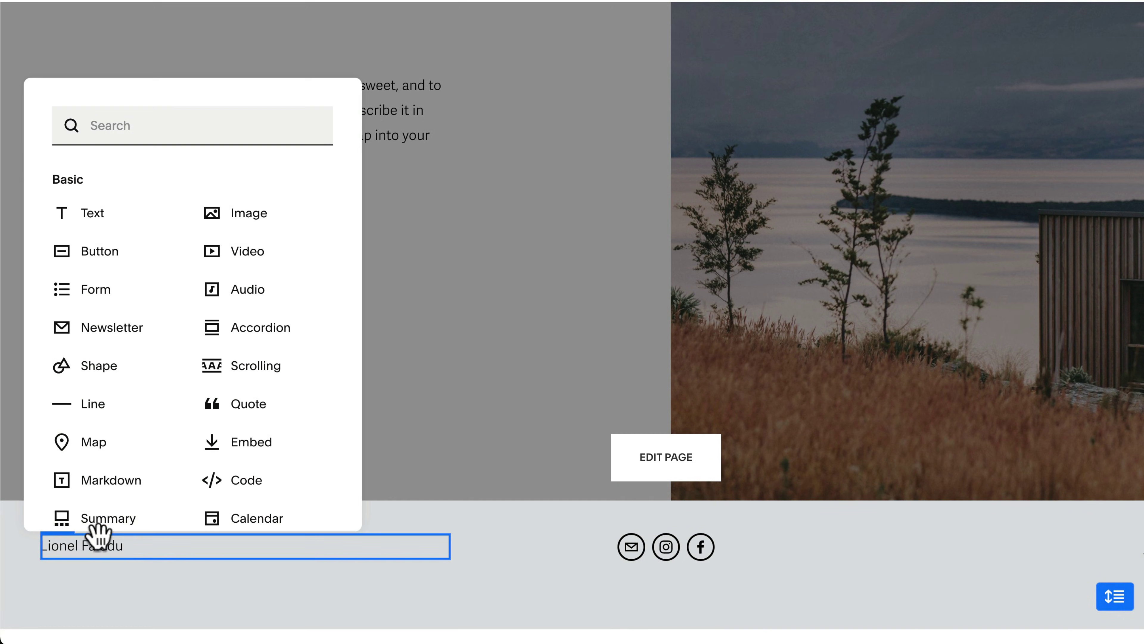
pyautogui.click(109, 217)
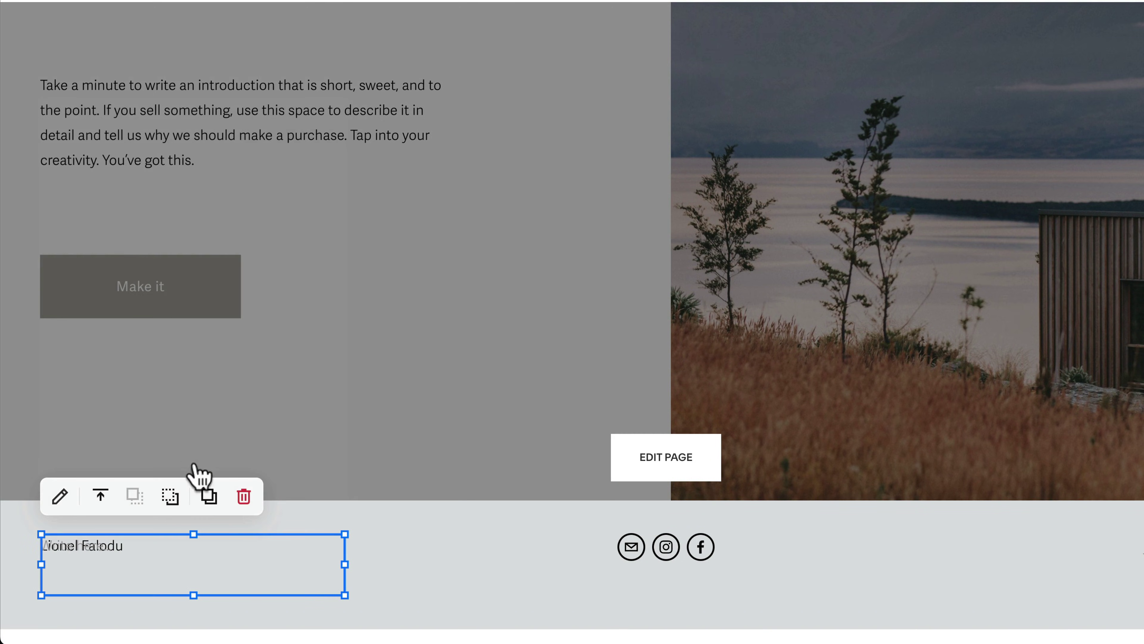
pyautogui.moveTo(210, 561); pyautogui.dragTo(672, 544)
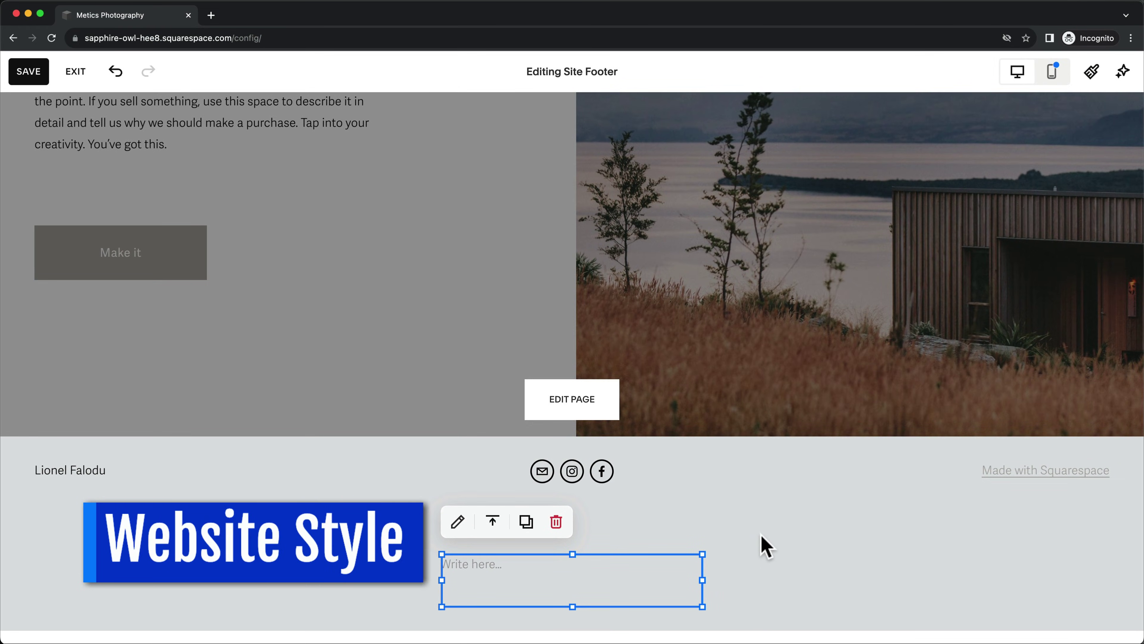
pyautogui.press('super+s')
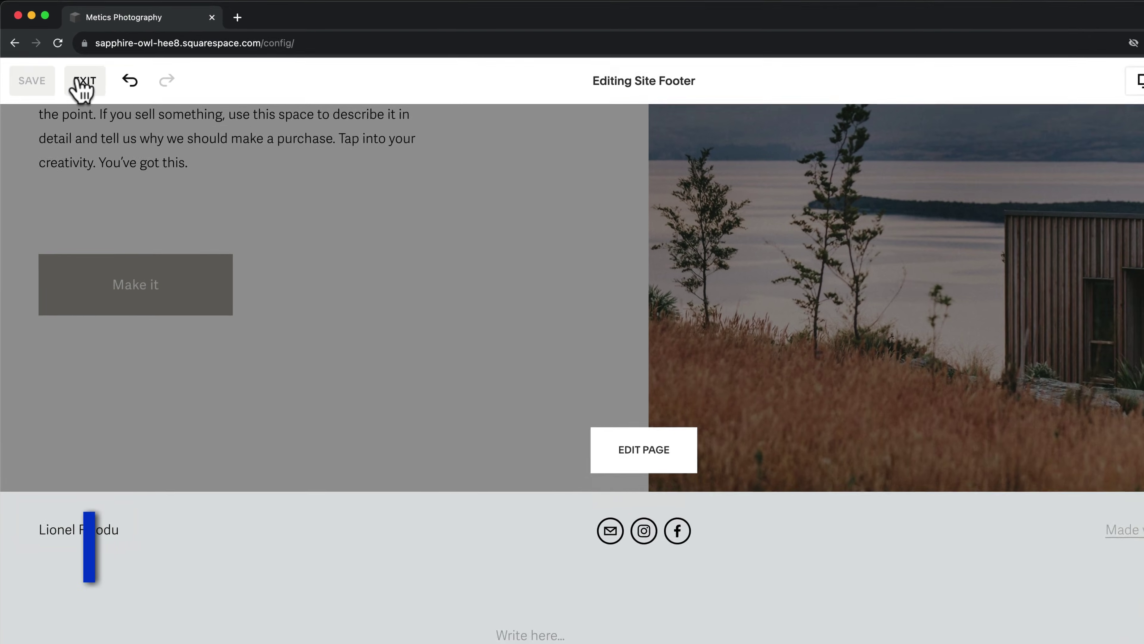
# Try the Halyard Micro and Swear Display font packs, then apply Granville site-wide.
pyautogui.click(85, 86)
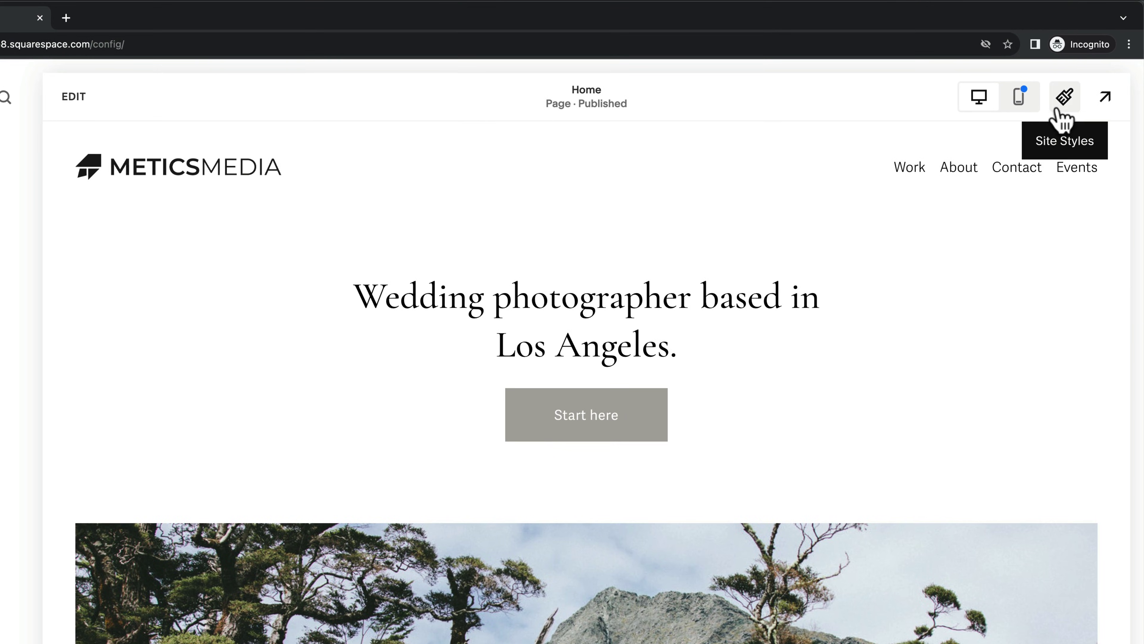
pyautogui.click(1059, 109)
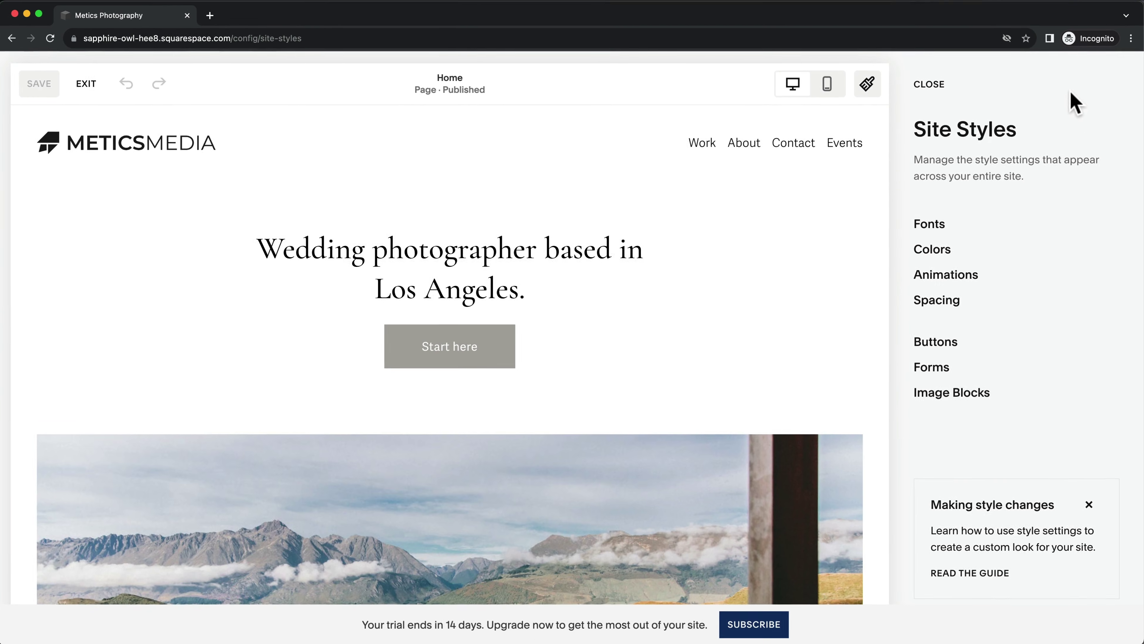
pyautogui.click(932, 228)
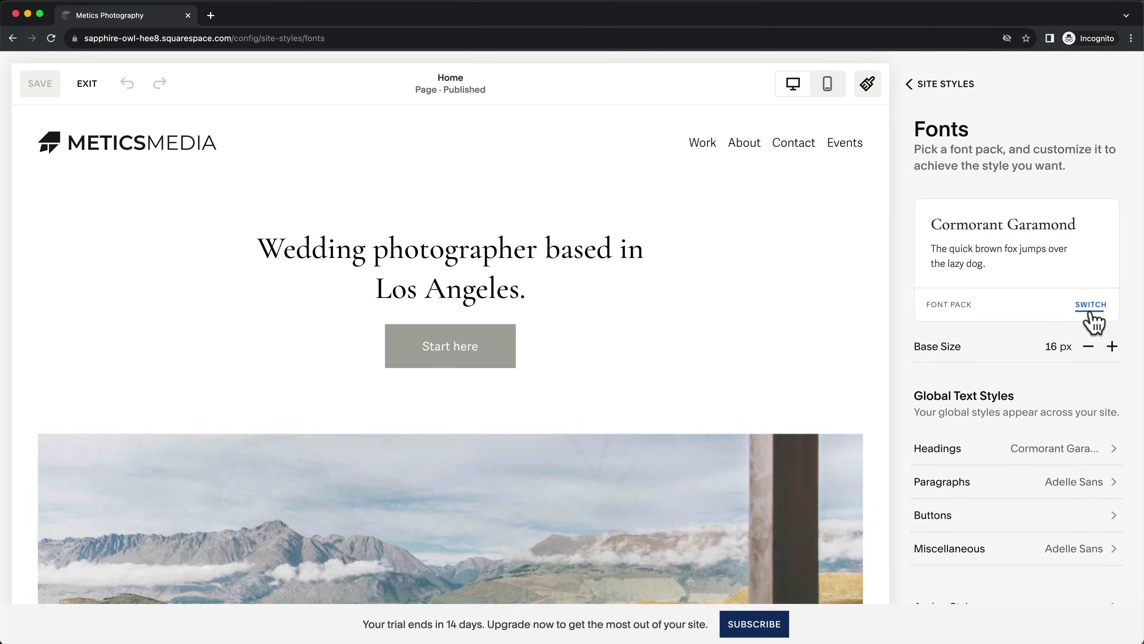
pyautogui.click(1091, 306)
pyautogui.click(1024, 335)
pyautogui.scroll(-7, 998, 341)
pyautogui.click(998, 340)
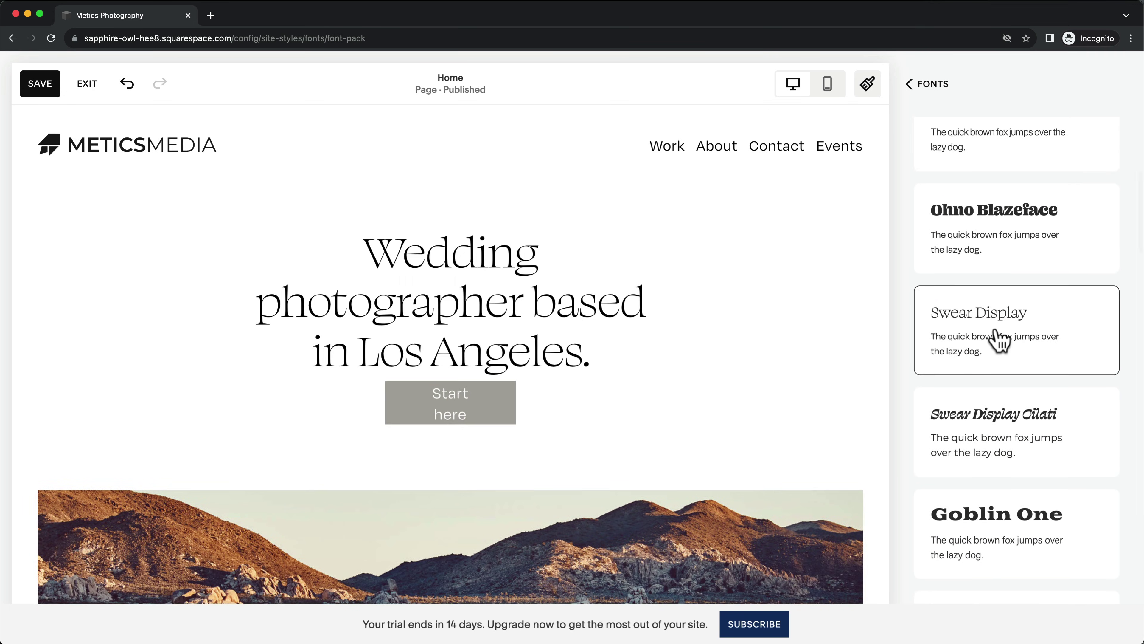
pyautogui.scroll(-5, 995, 340)
pyautogui.click(994, 340)
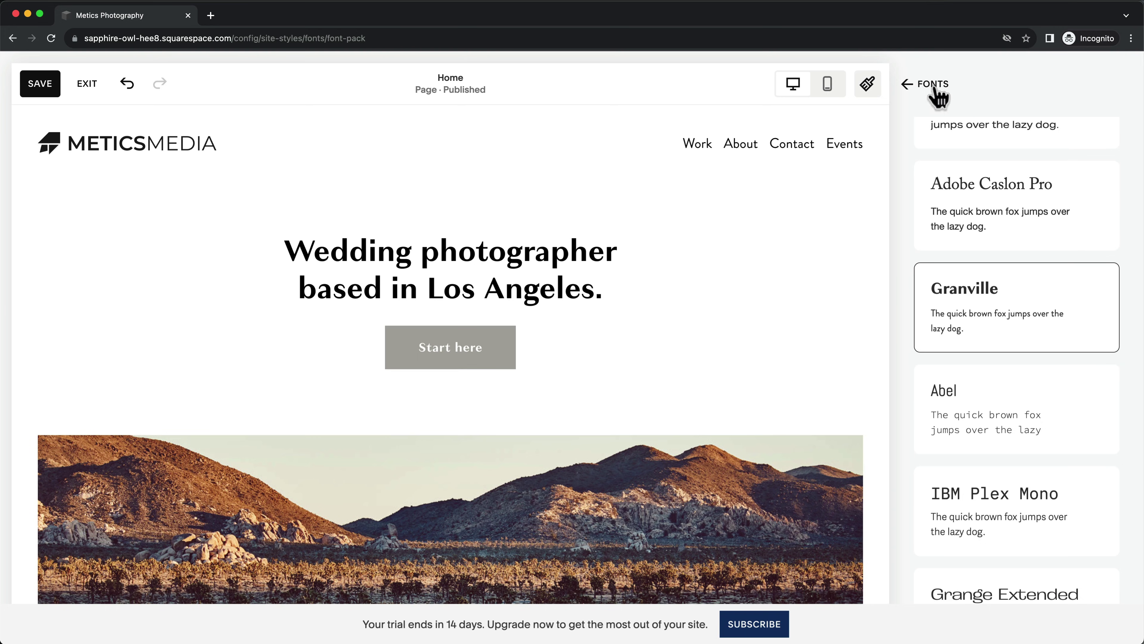
pyautogui.click(935, 88)
pyautogui.scroll(-2, 1049, 356)
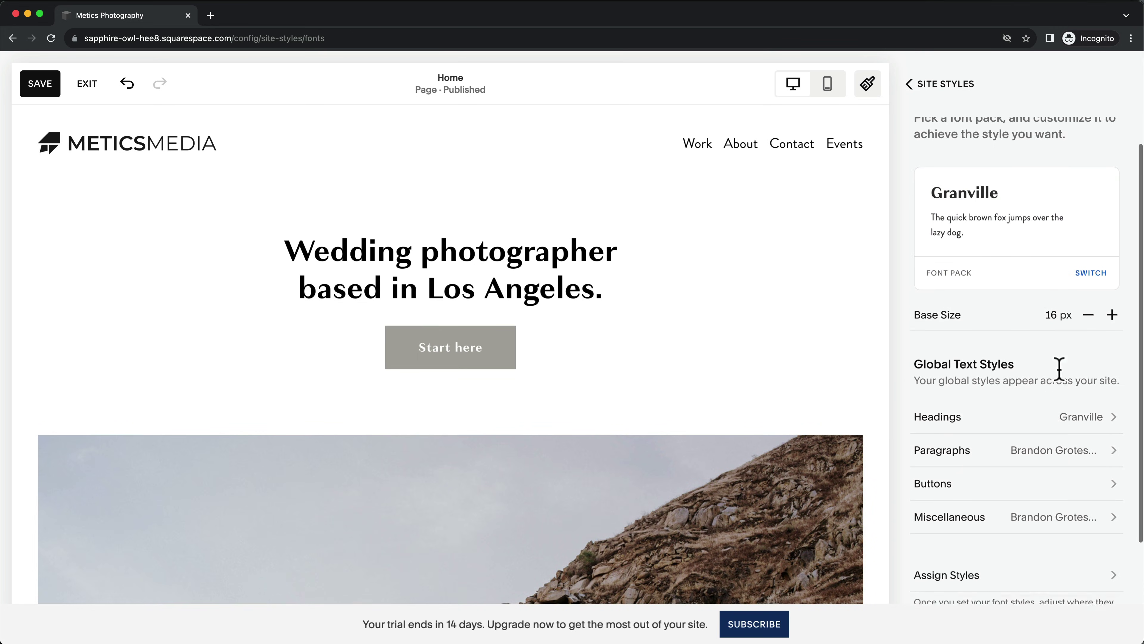
pyautogui.scroll(-3, 1059, 369)
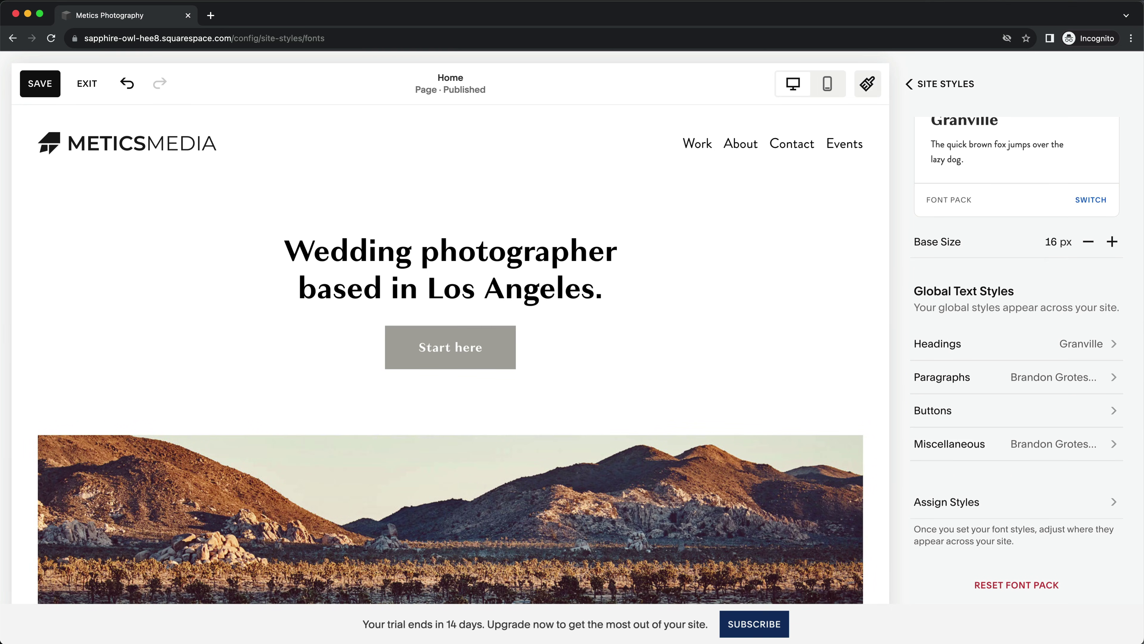
# Apply a preset colour palette giving white pages and a black Start here button.
pyautogui.click(920, 90)
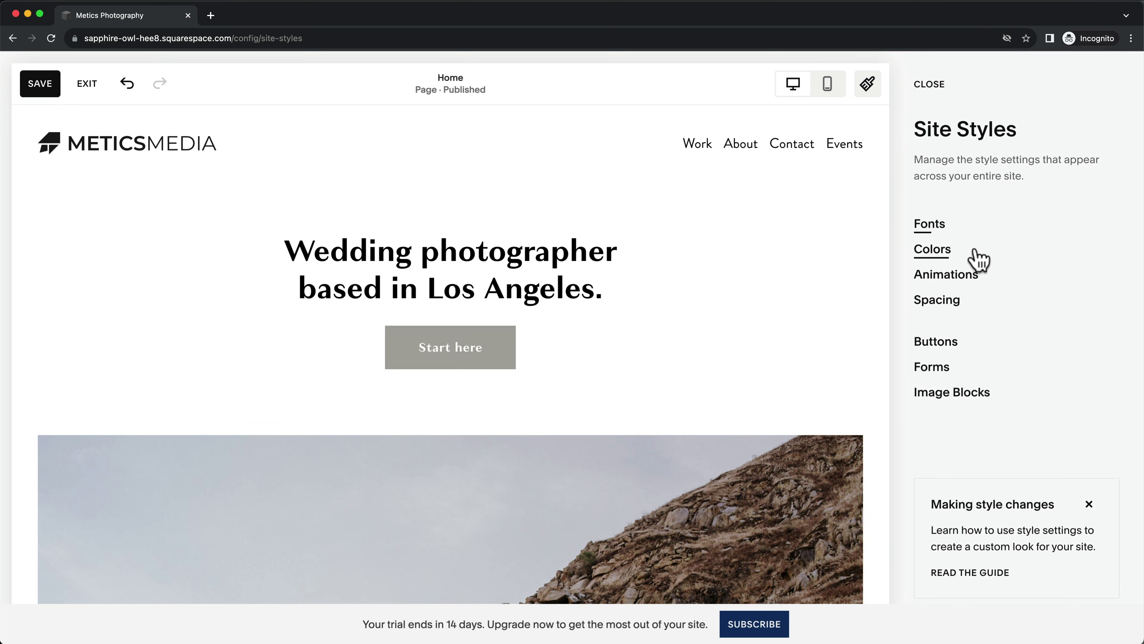
pyautogui.click(966, 257)
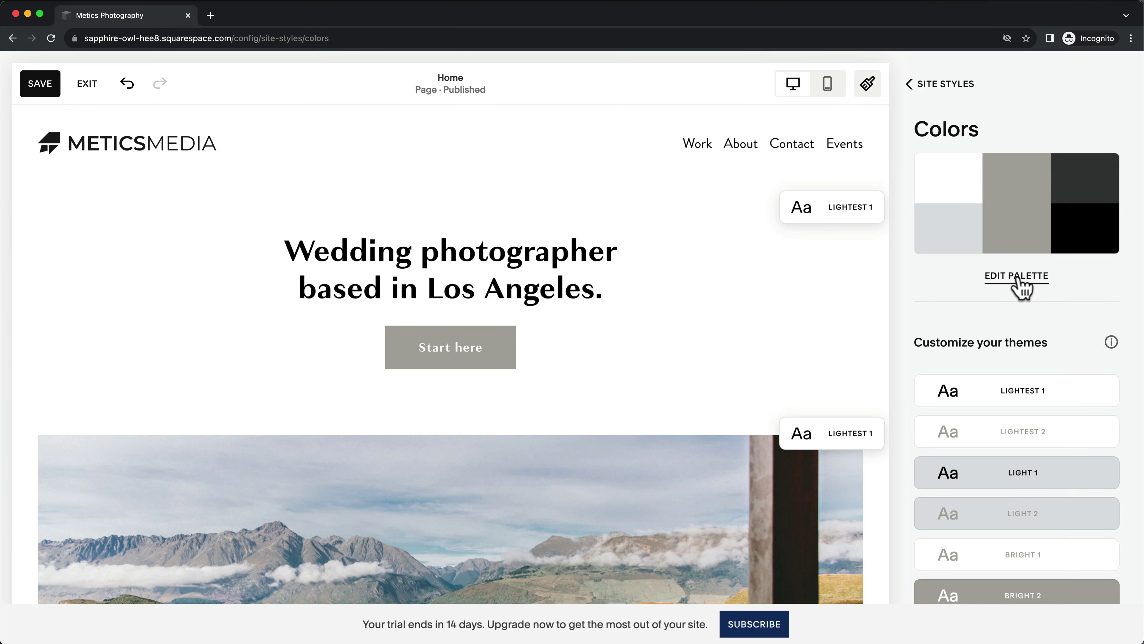
pyautogui.click(1019, 279)
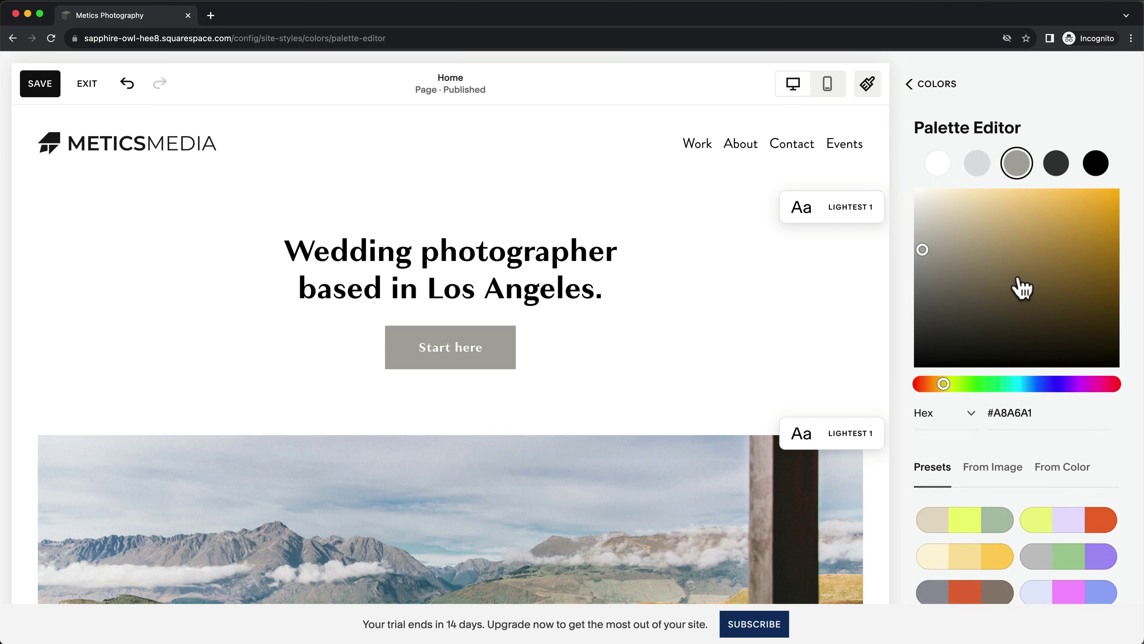
pyautogui.scroll(-4, 1019, 288)
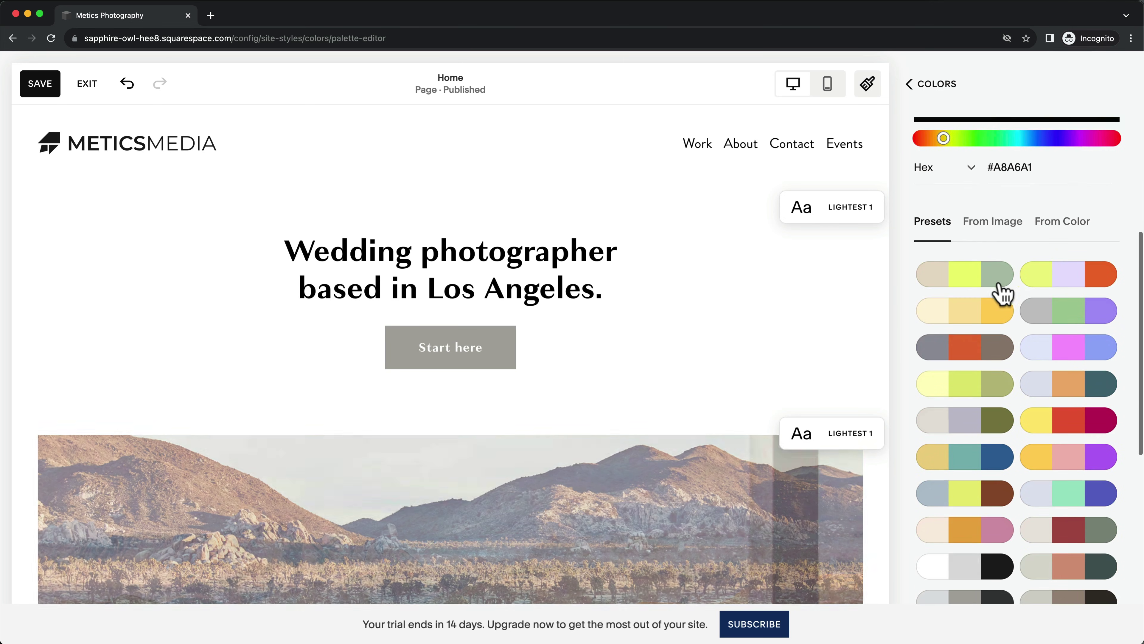
pyautogui.click(995, 288)
pyautogui.scroll(-3, 991, 293)
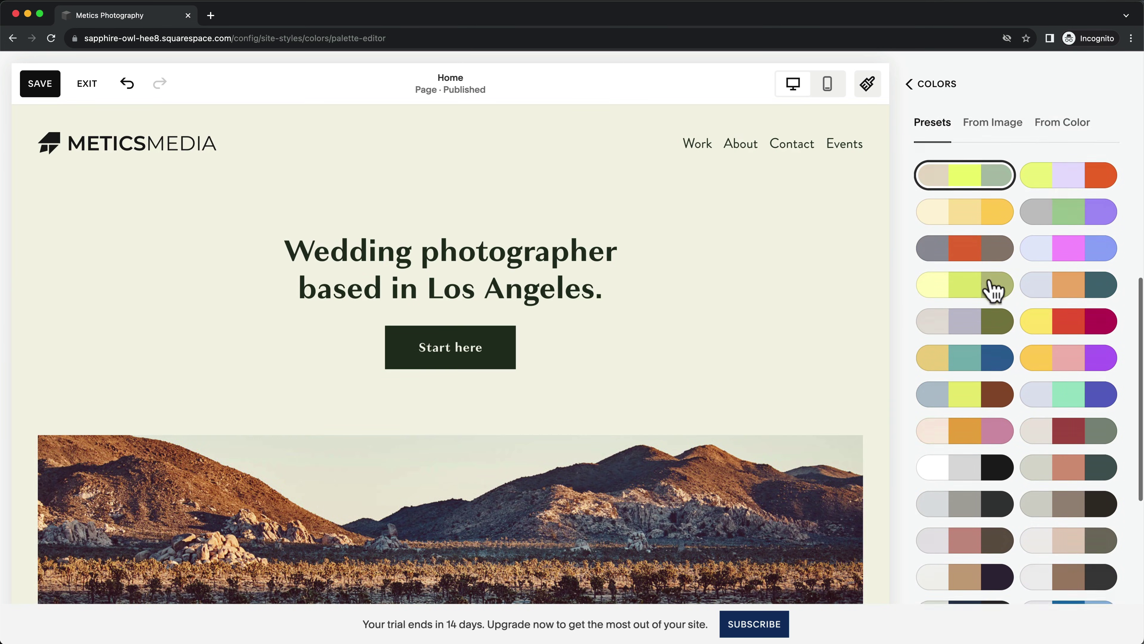
pyautogui.click(988, 324)
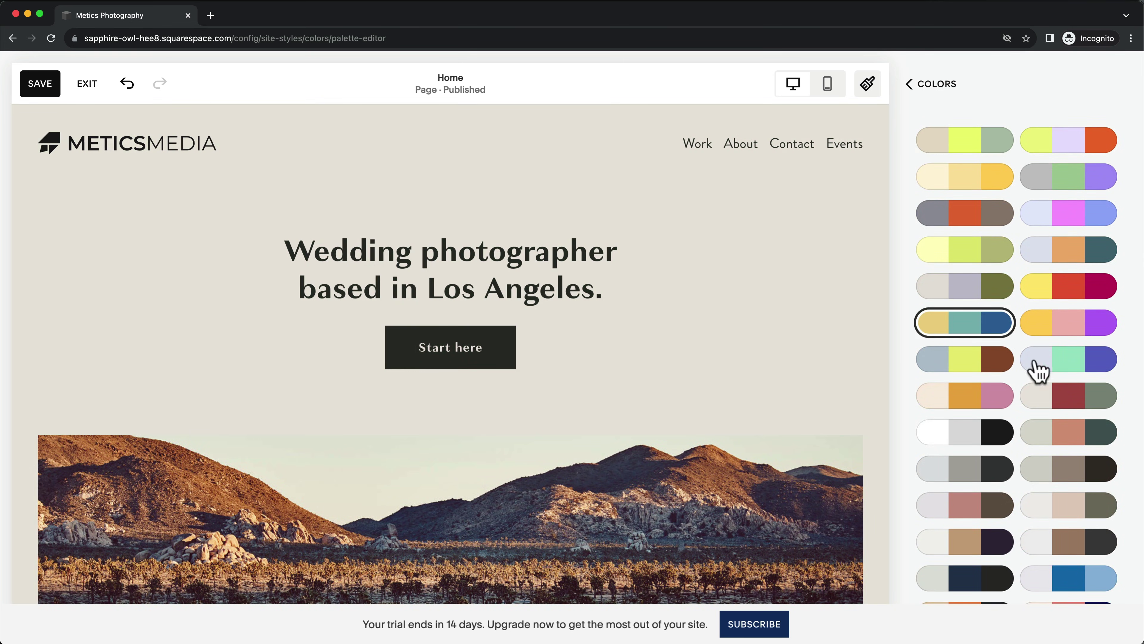
pyautogui.click(946, 83)
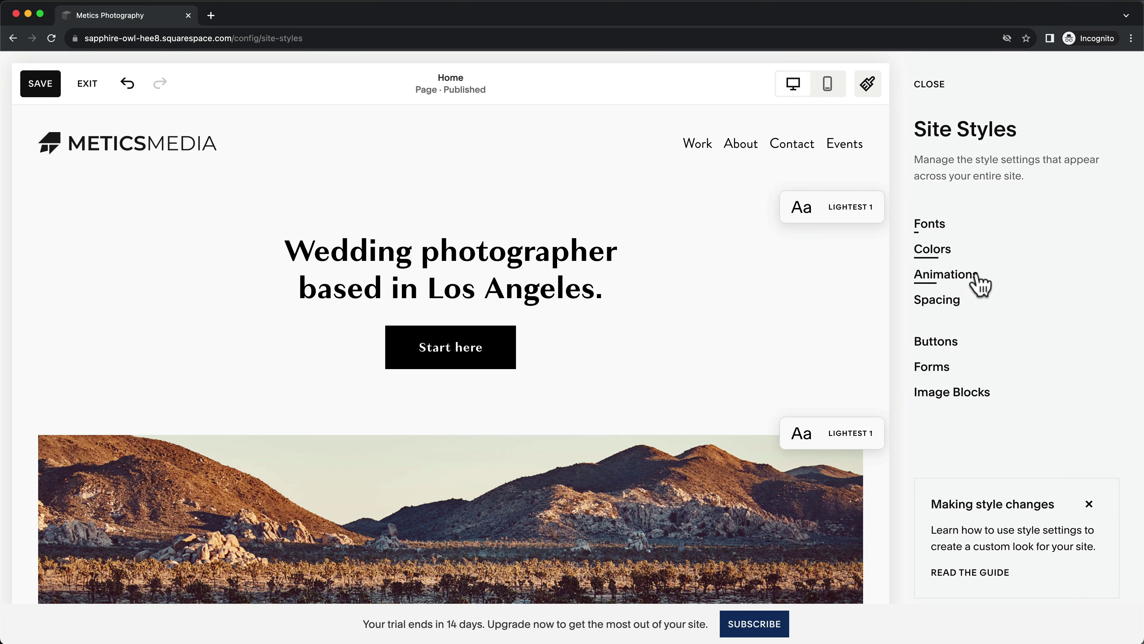
# Set the site animation style to Fade at Medium speed and preview it on the page.
pyautogui.click(970, 284)
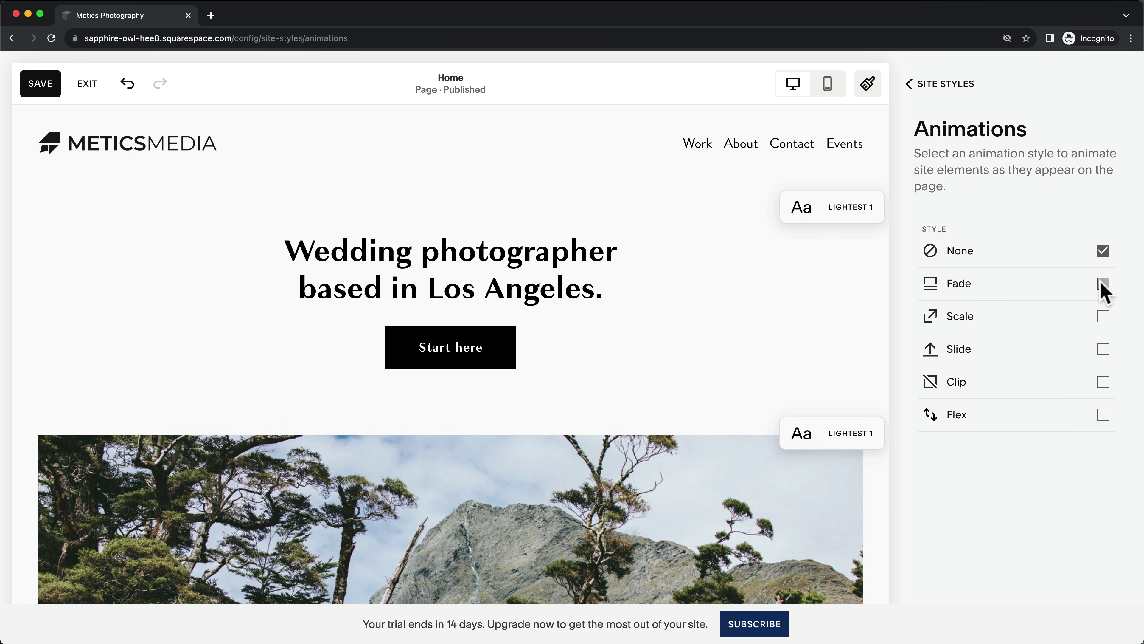
pyautogui.click(1102, 284)
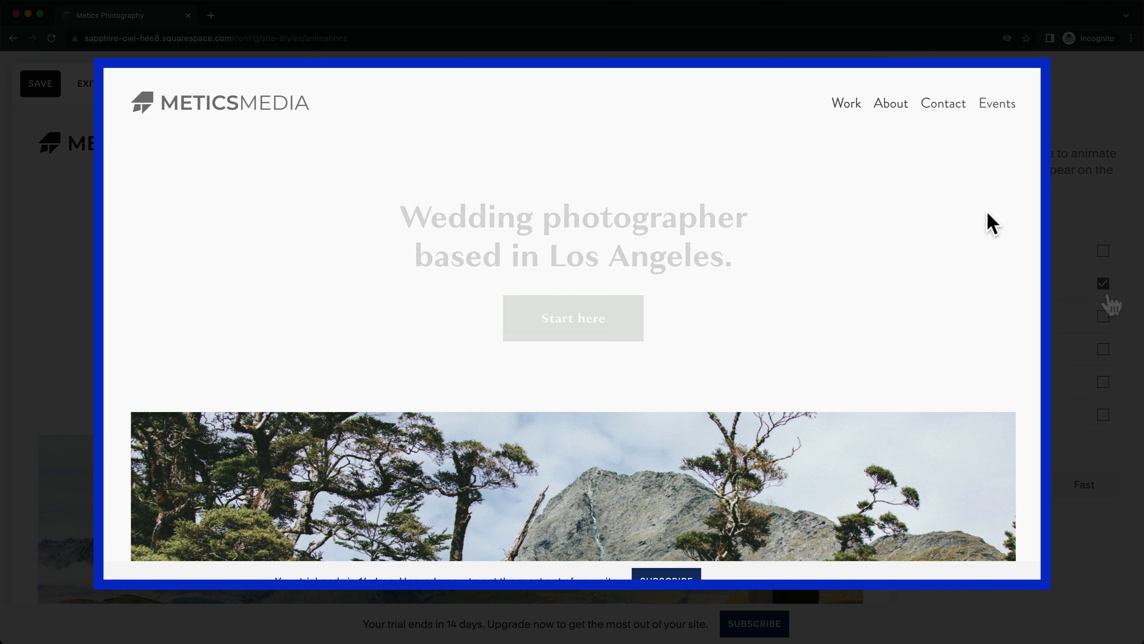
pyautogui.scroll(-5, 991, 223)
pyautogui.scroll(-10, 991, 223)
pyautogui.scroll(-7, 991, 223)
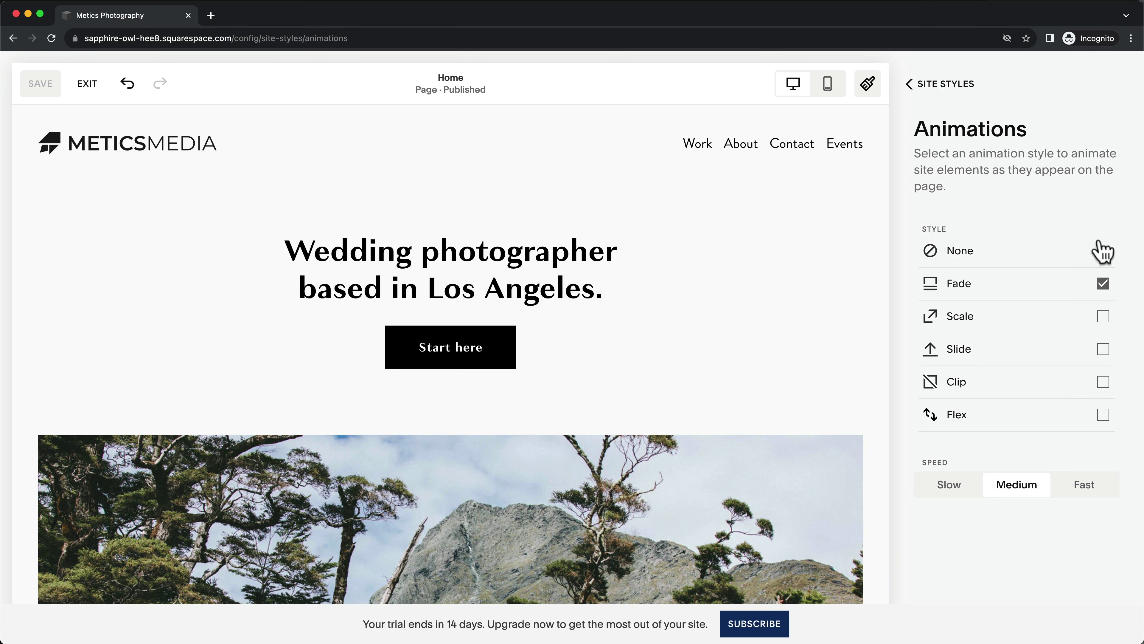
# In mobile view, drag the Start here button onto the hero section's centre guide.
pyautogui.click(944, 90)
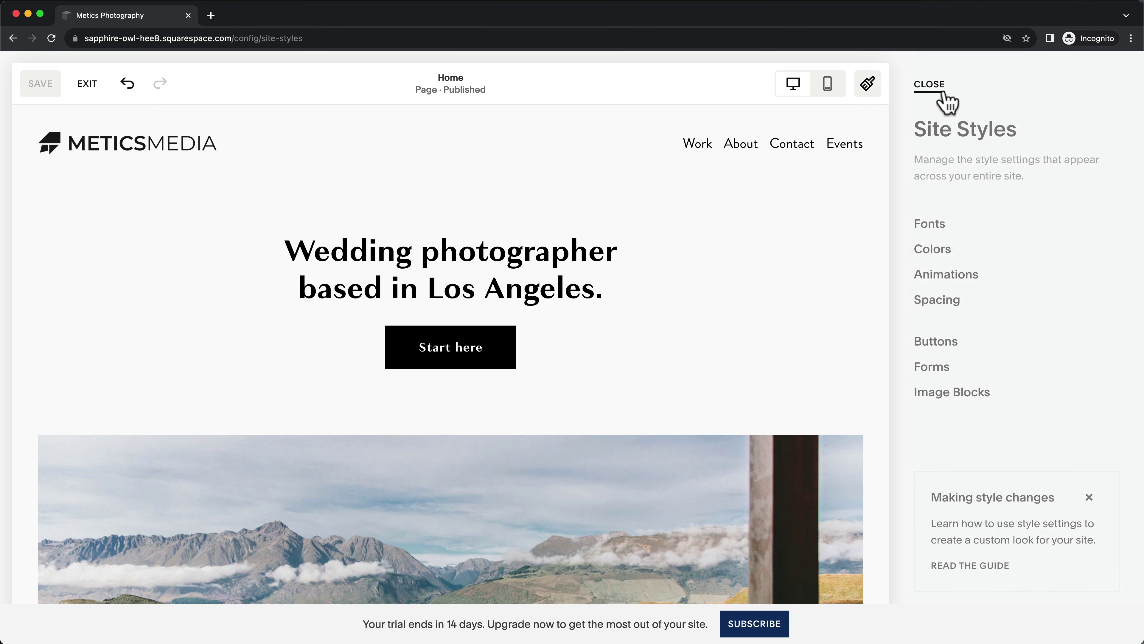
pyautogui.click(943, 90)
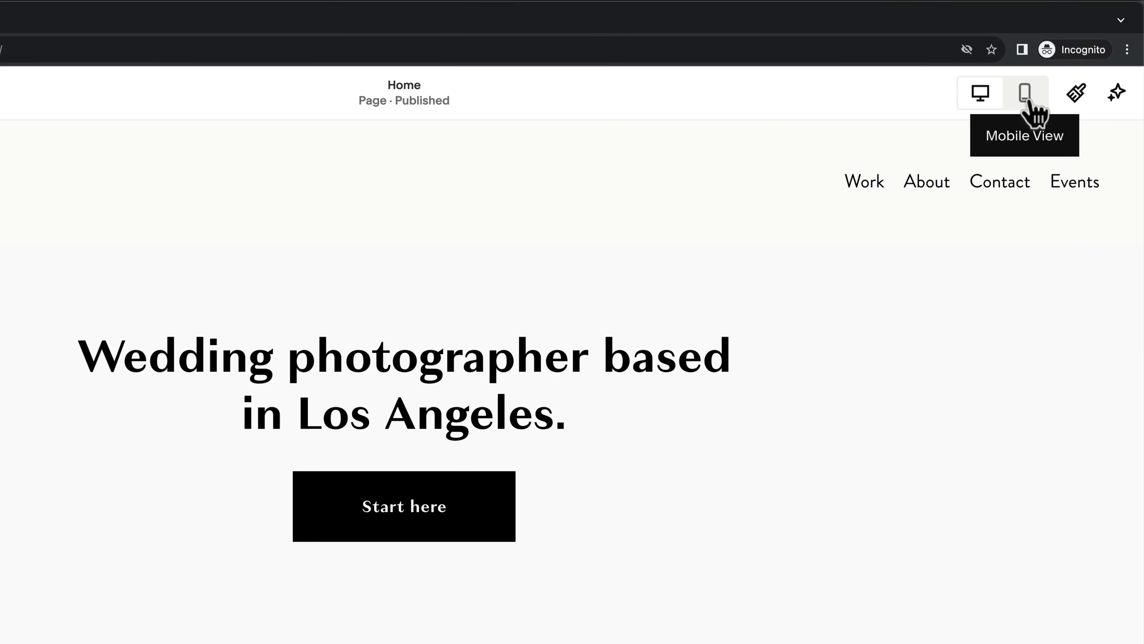
pyautogui.click(1028, 102)
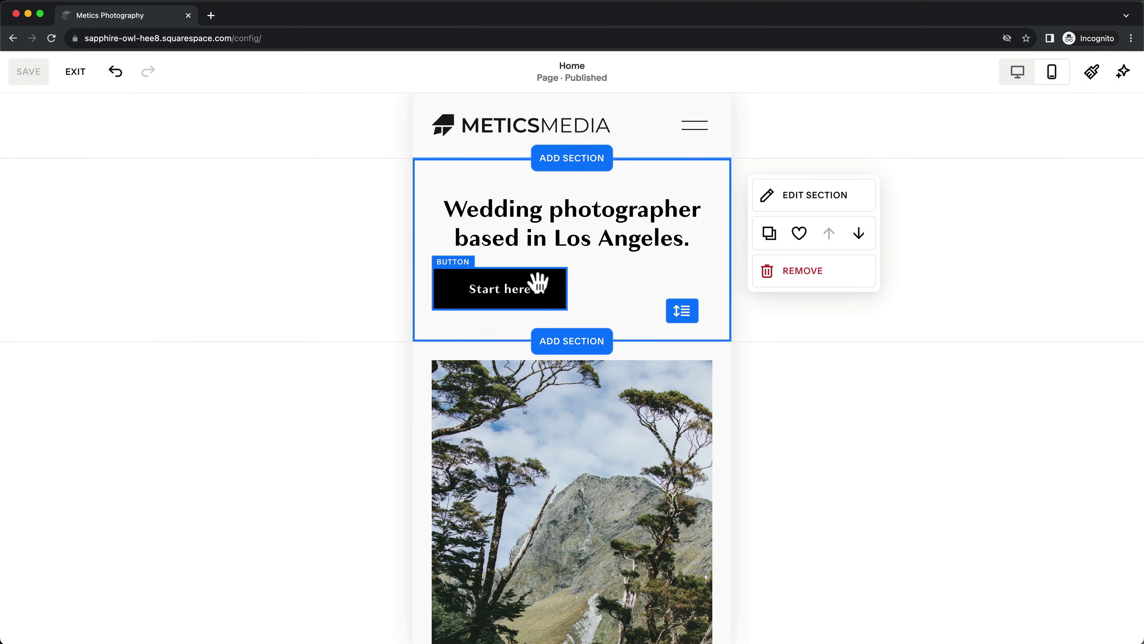
pyautogui.moveTo(535, 284); pyautogui.dragTo(595, 286)
pyautogui.scroll(-8, 607, 288)
pyautogui.scroll(4, 610, 292)
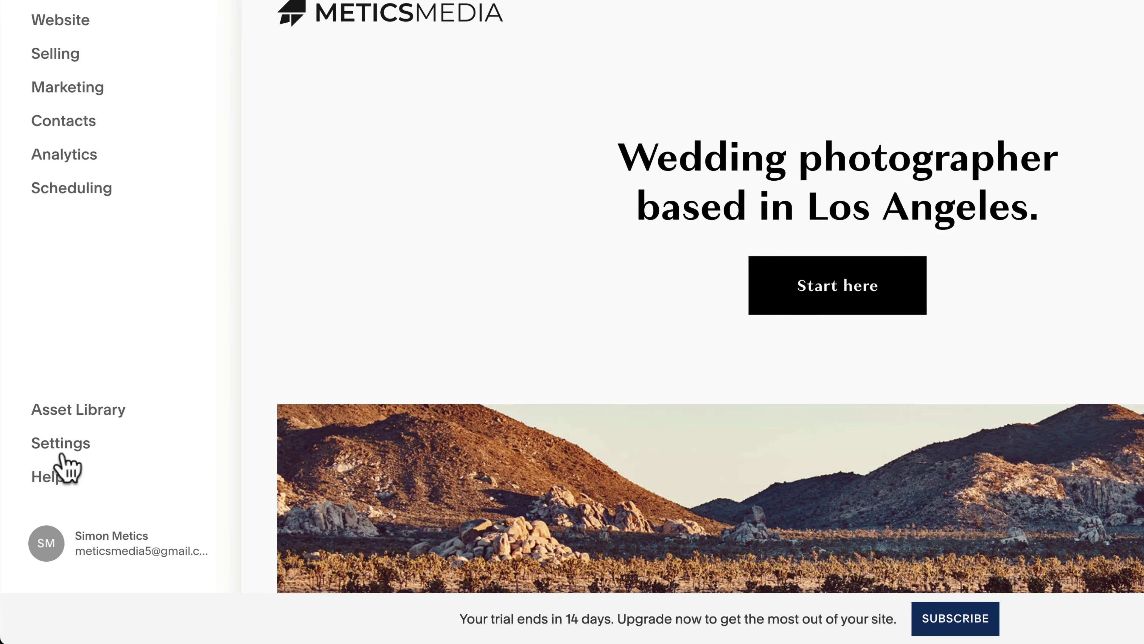
# From Settings > Site Availability, choose Upgrade to Publish to reach the plan options.
pyautogui.click(63, 451)
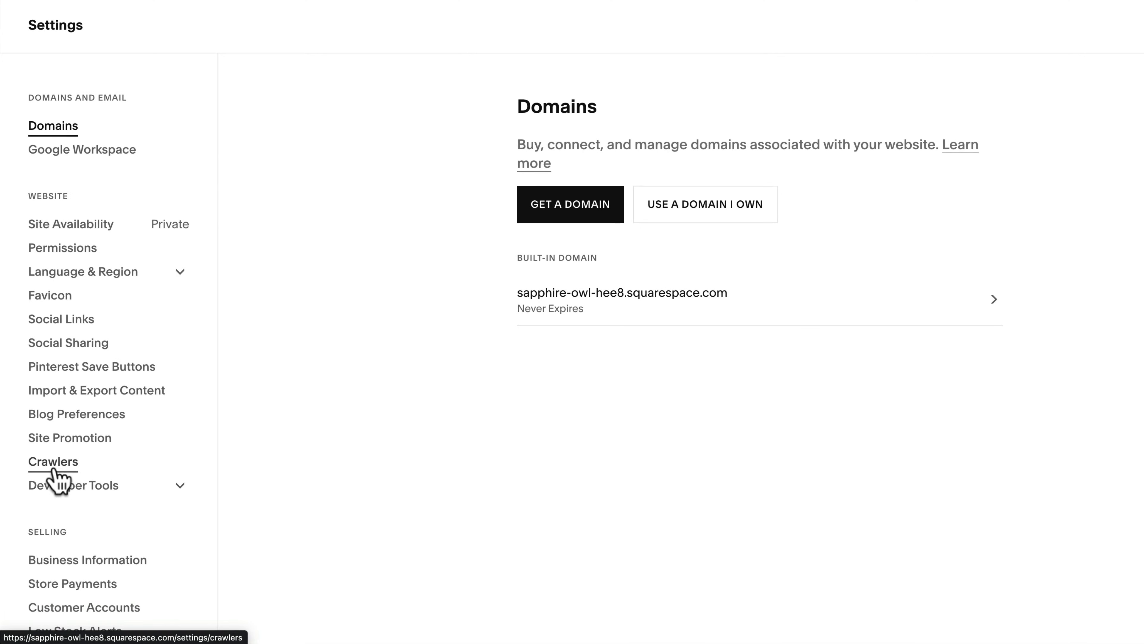
pyautogui.click(110, 229)
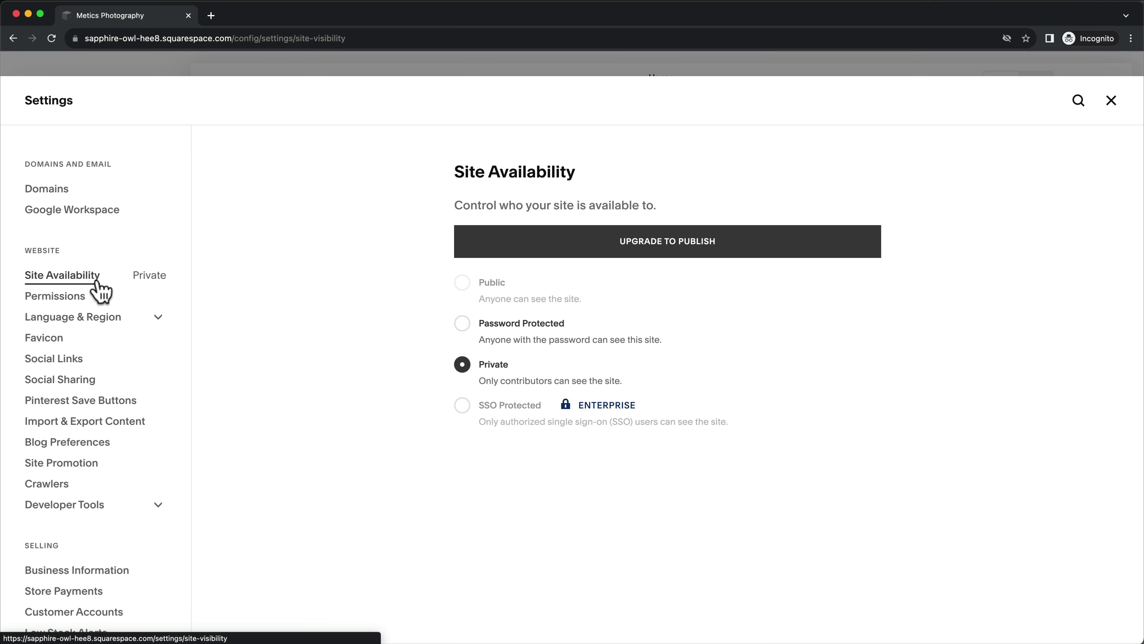
pyautogui.click(530, 247)
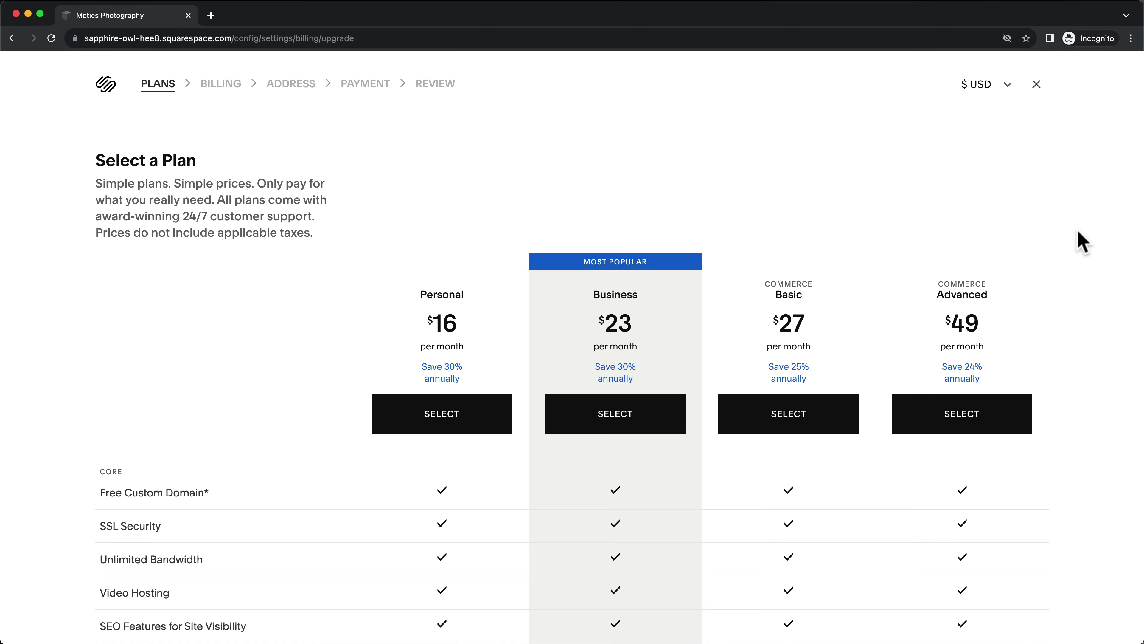
# Purchase the Business plan with promo code METICS10 applied at checkout.
pyautogui.scroll(-2, 1081, 241)
pyautogui.scroll(-1, 1083, 241)
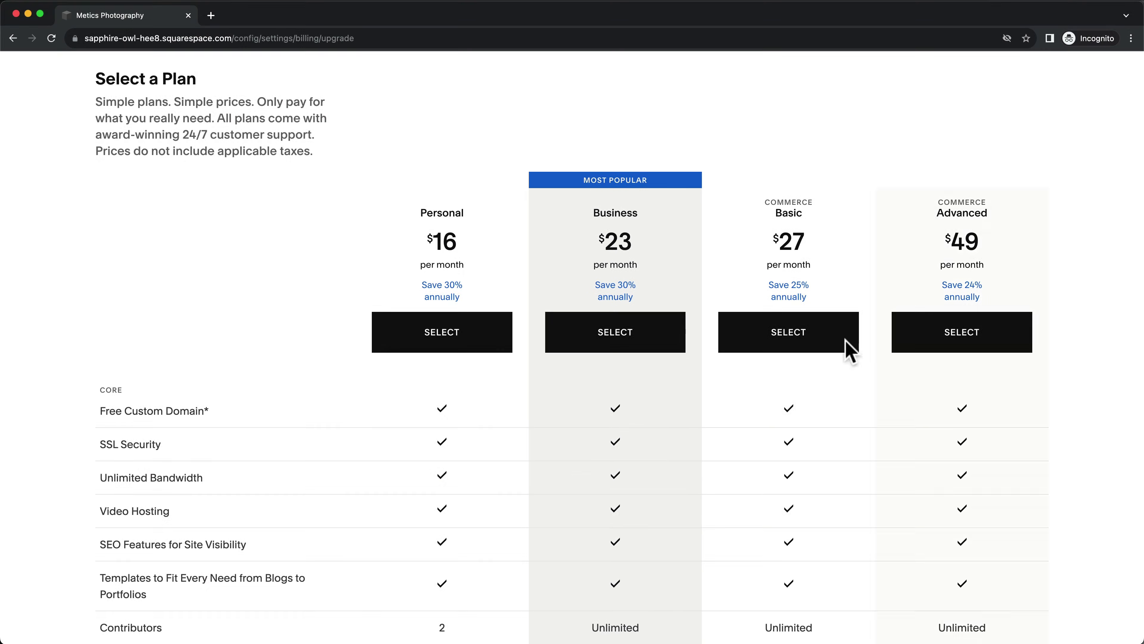
pyautogui.click(632, 346)
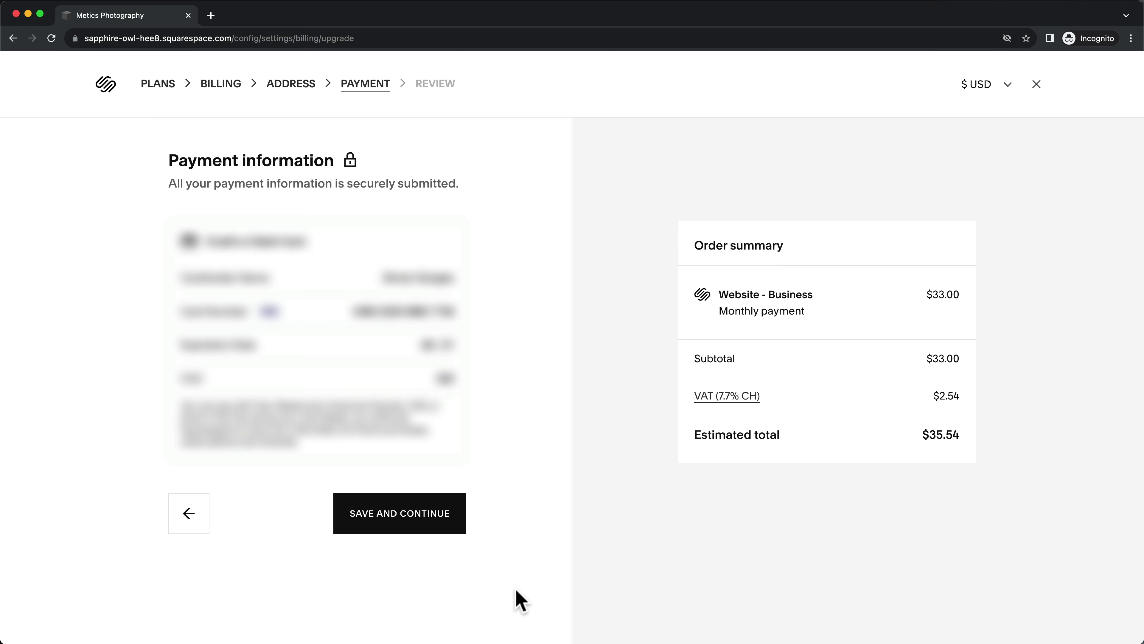
pyautogui.click(450, 529)
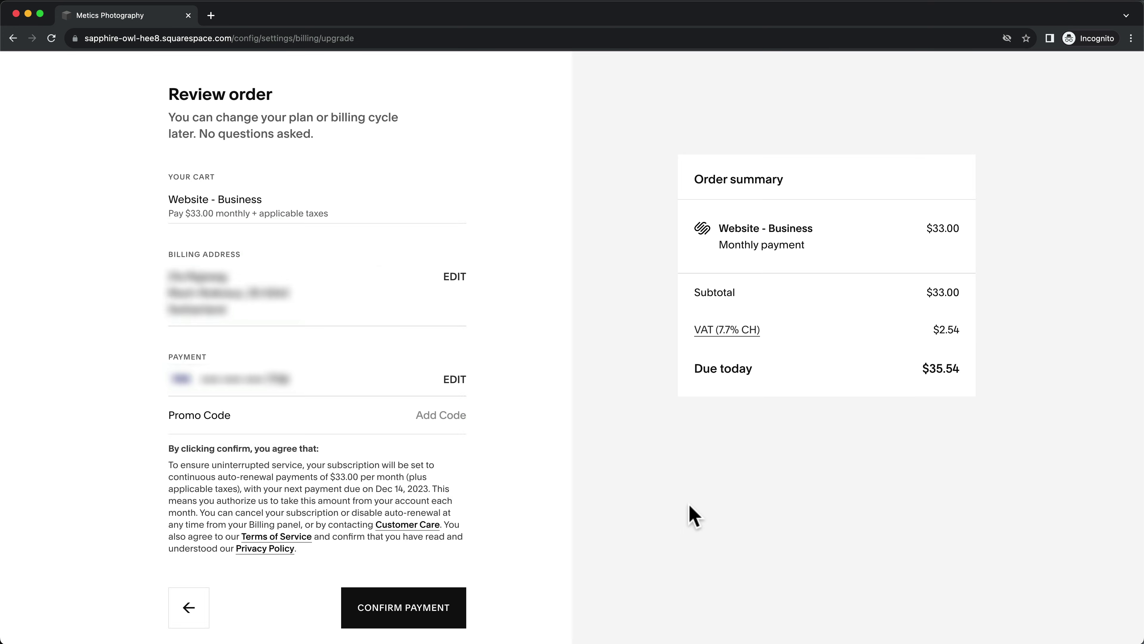
pyautogui.click(444, 416)
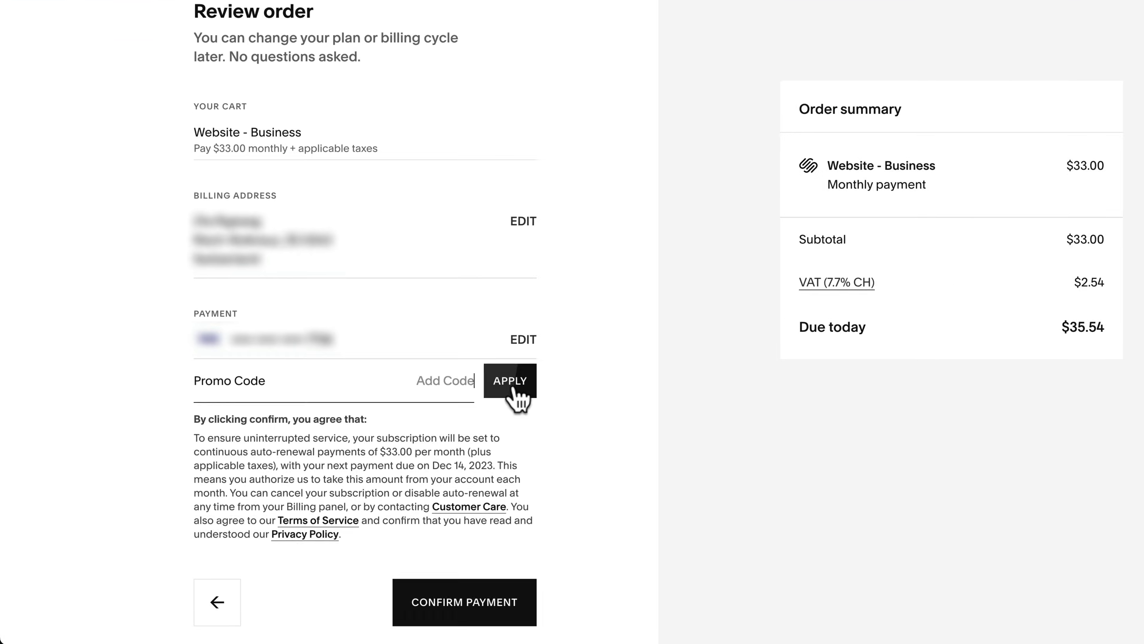
pyautogui.write('METICS10')
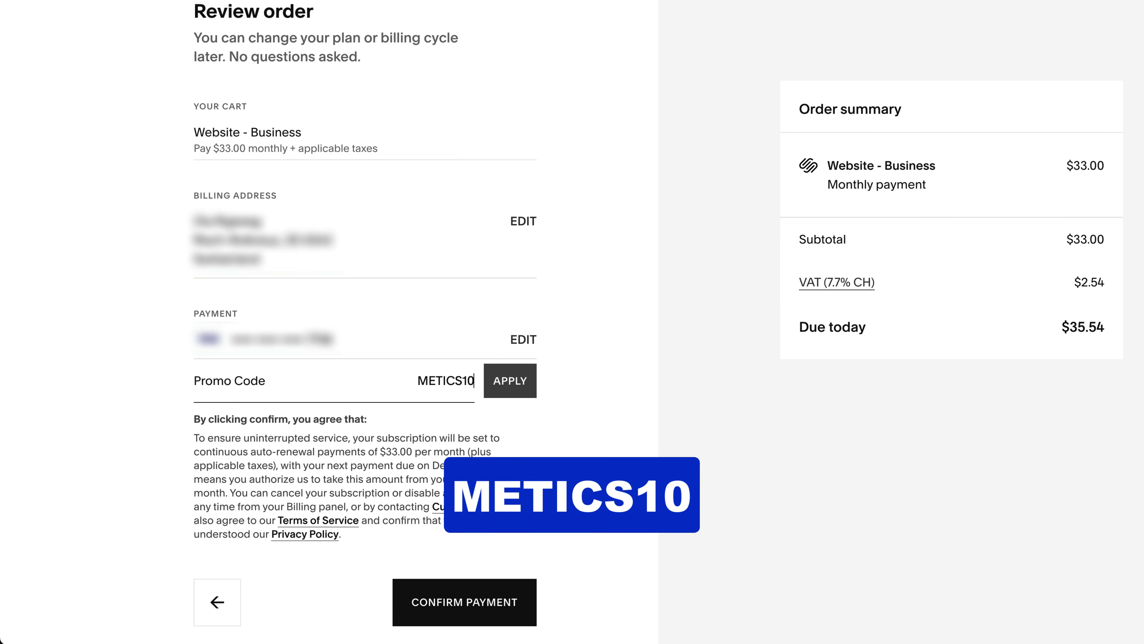
pyautogui.click(527, 383)
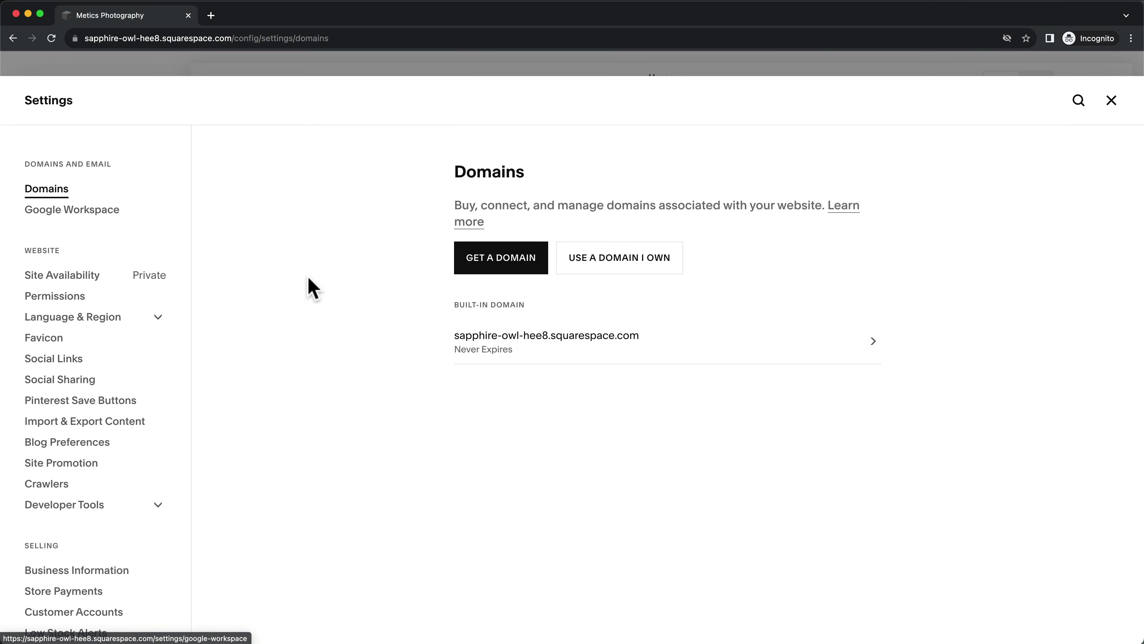
# Search for and register the domain meticsphotography.com for $12.92.
pyautogui.click(519, 271)
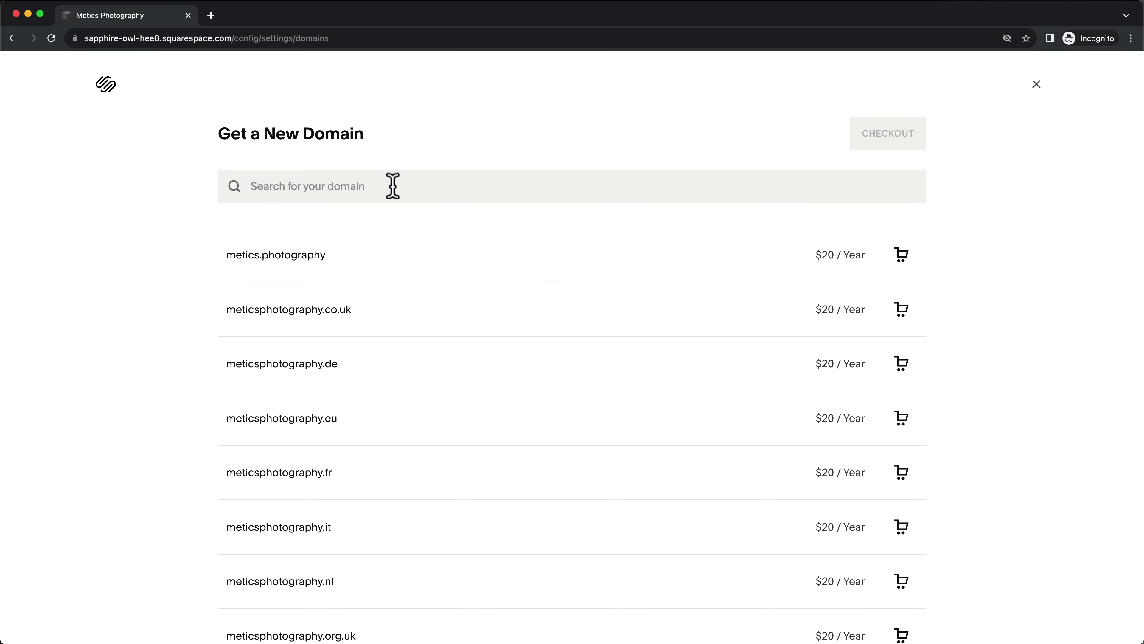
pyautogui.click(392, 186)
pyautogui.write('meticsphotography.com')
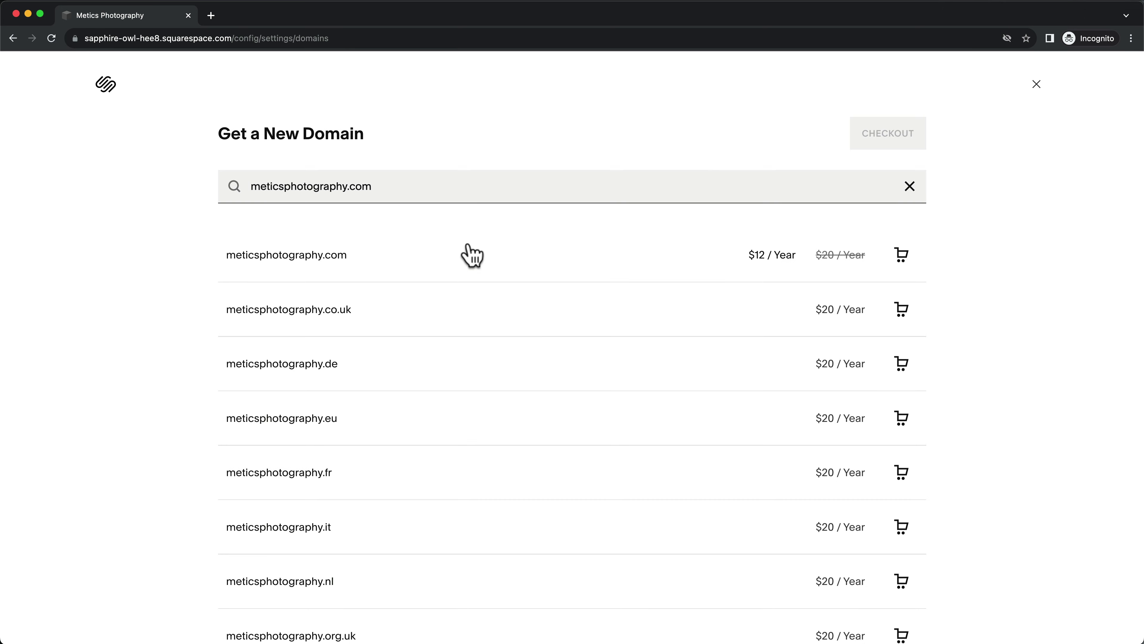
pyautogui.click(471, 269)
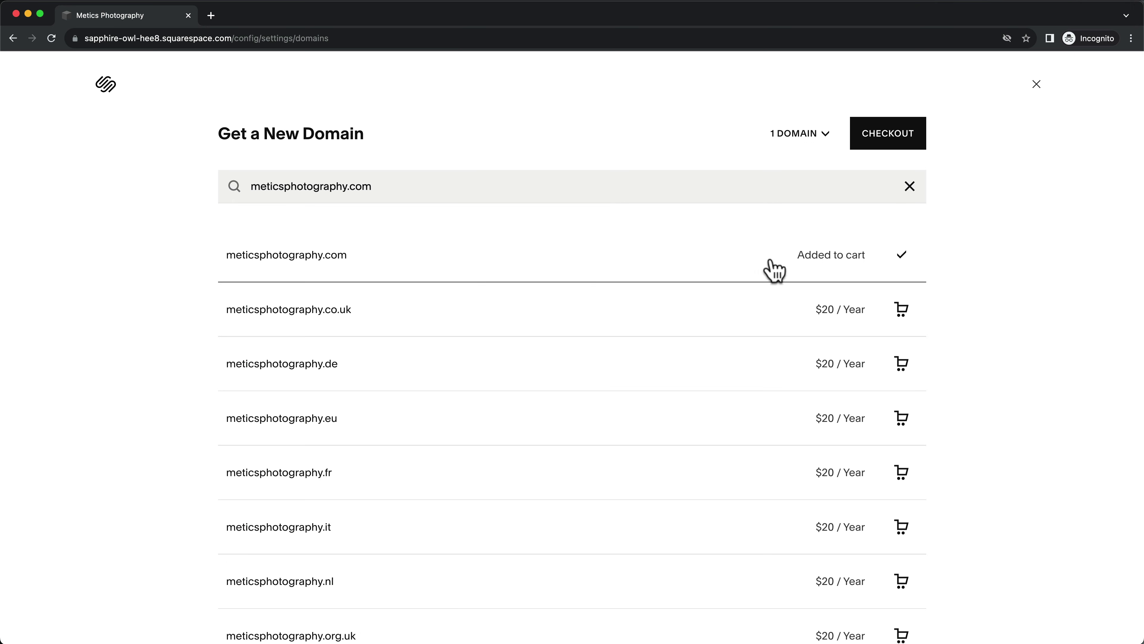
pyautogui.click(890, 142)
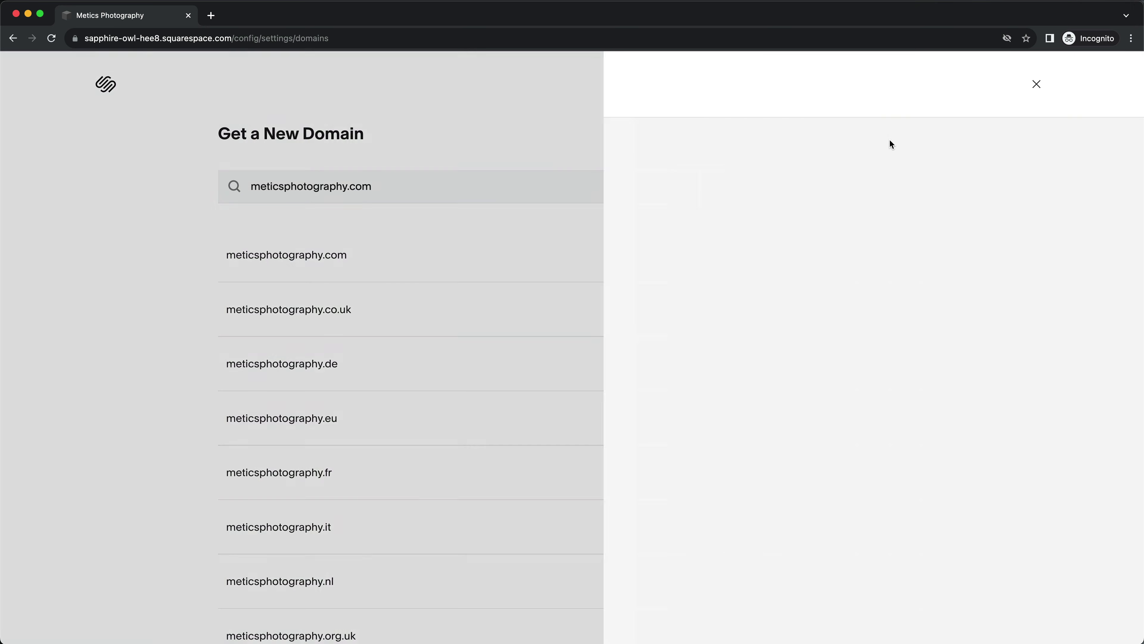
pyautogui.scroll(-5, 637, 414)
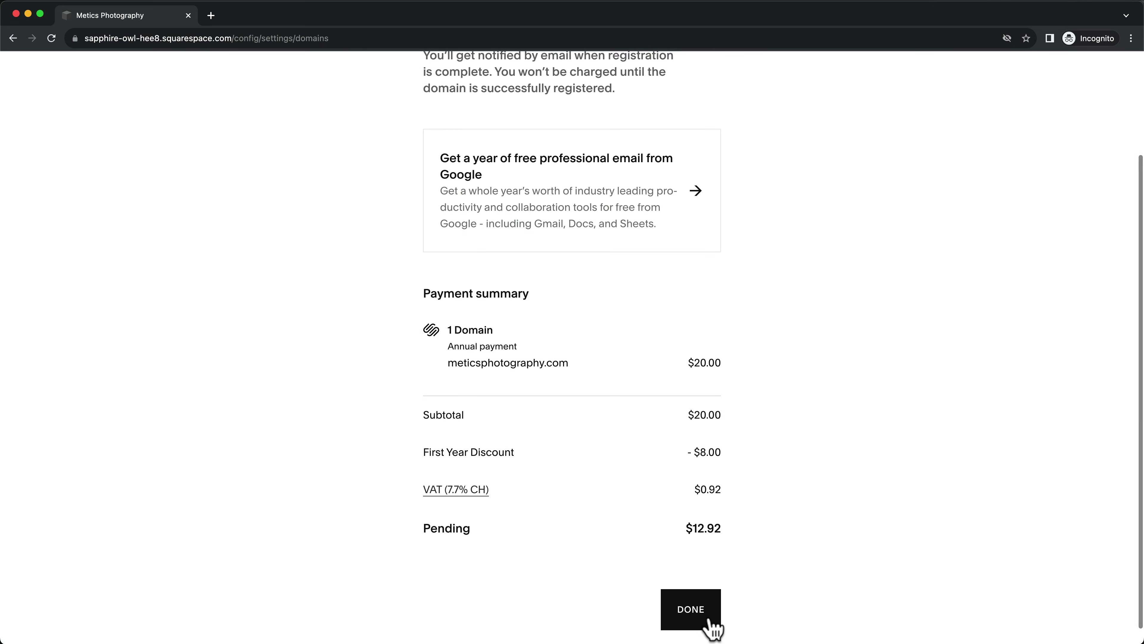
pyautogui.click(705, 627)
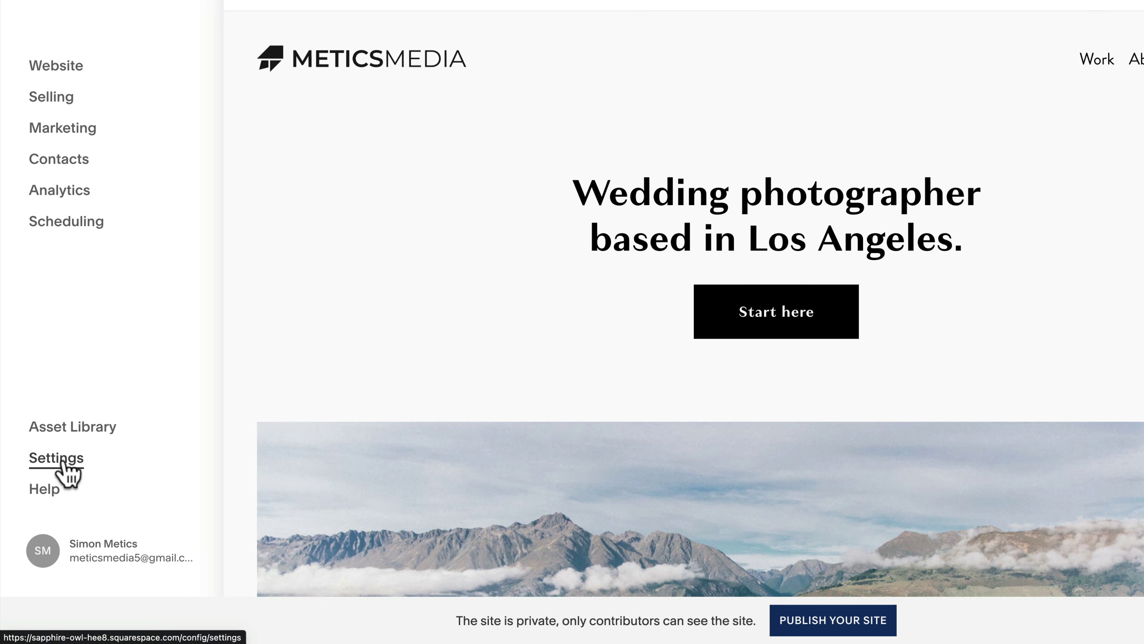
# Change the site's Site Availability setting to Public and save it.
pyautogui.click(65, 462)
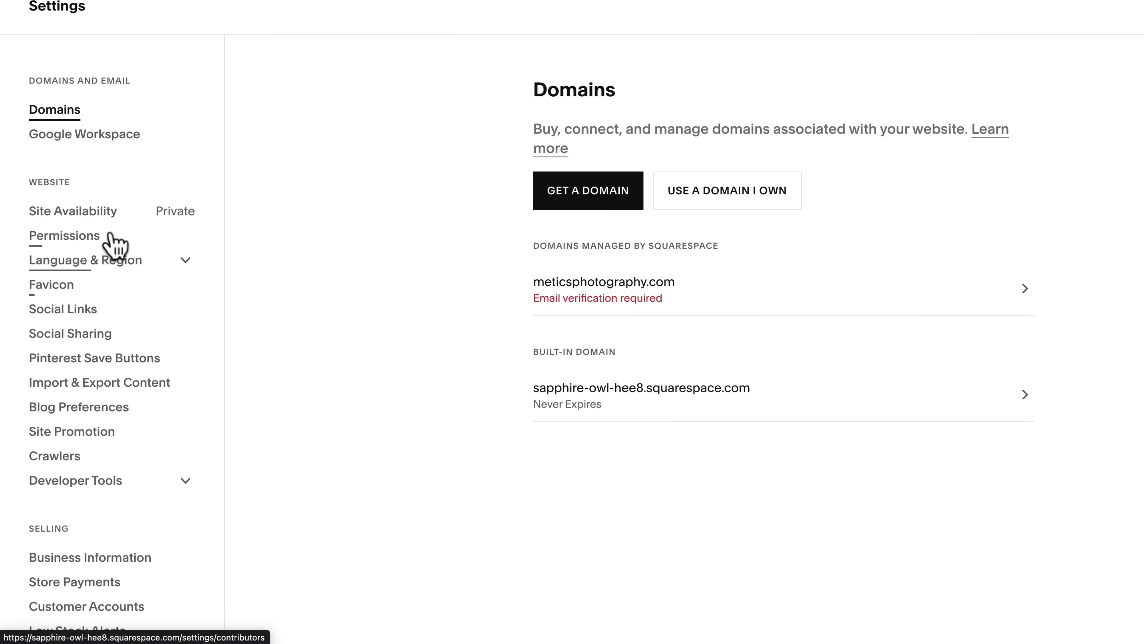
pyautogui.click(101, 220)
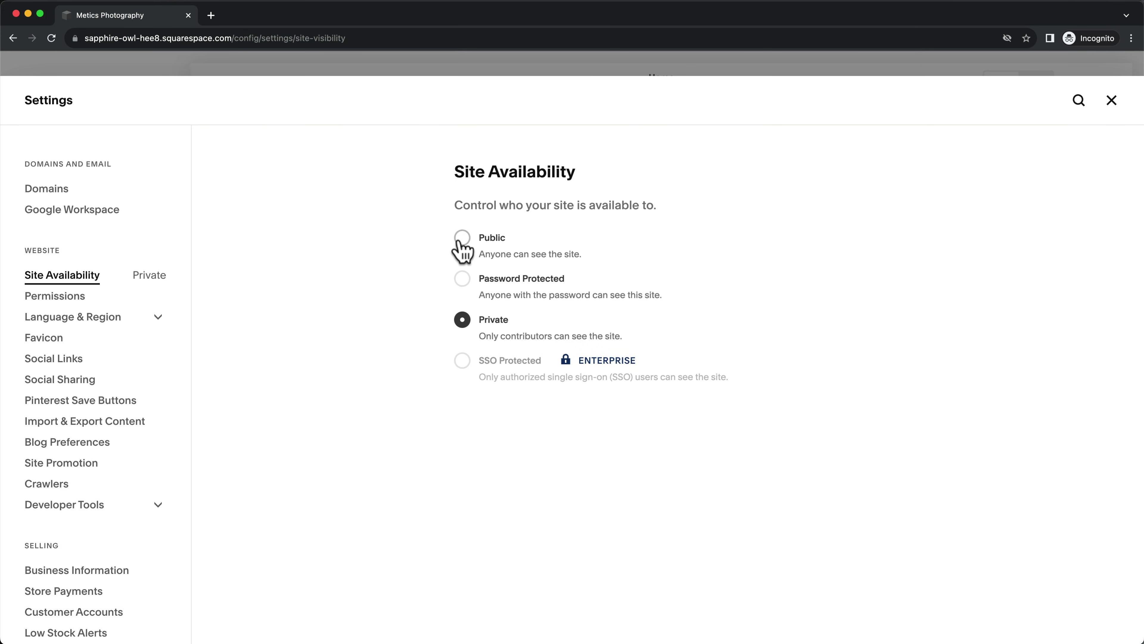
pyautogui.click(462, 238)
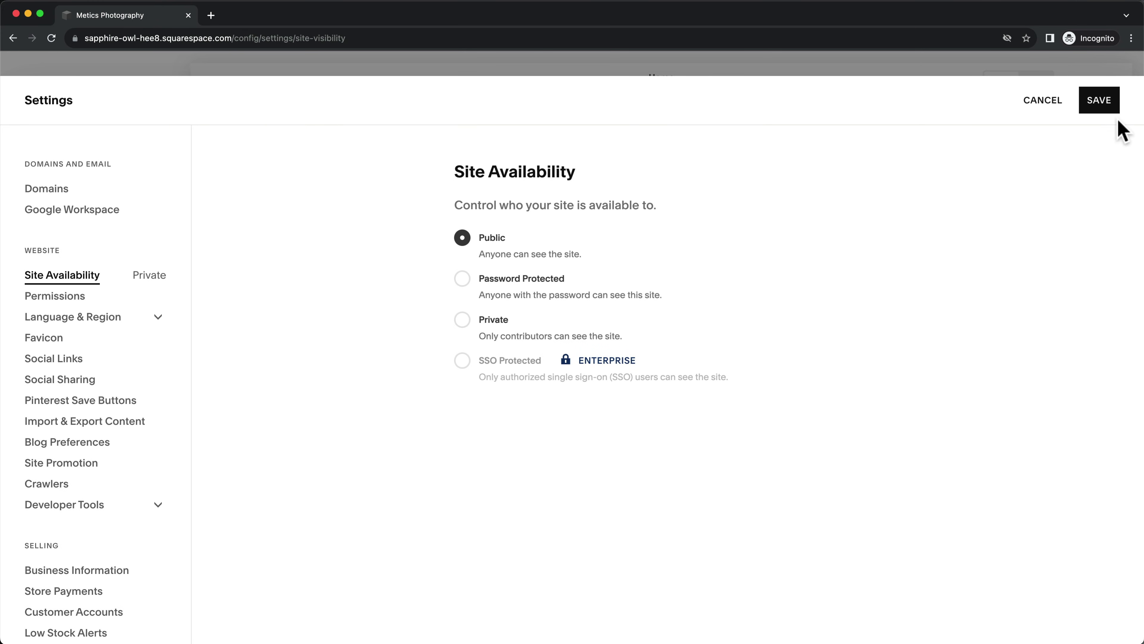
pyautogui.click(1109, 106)
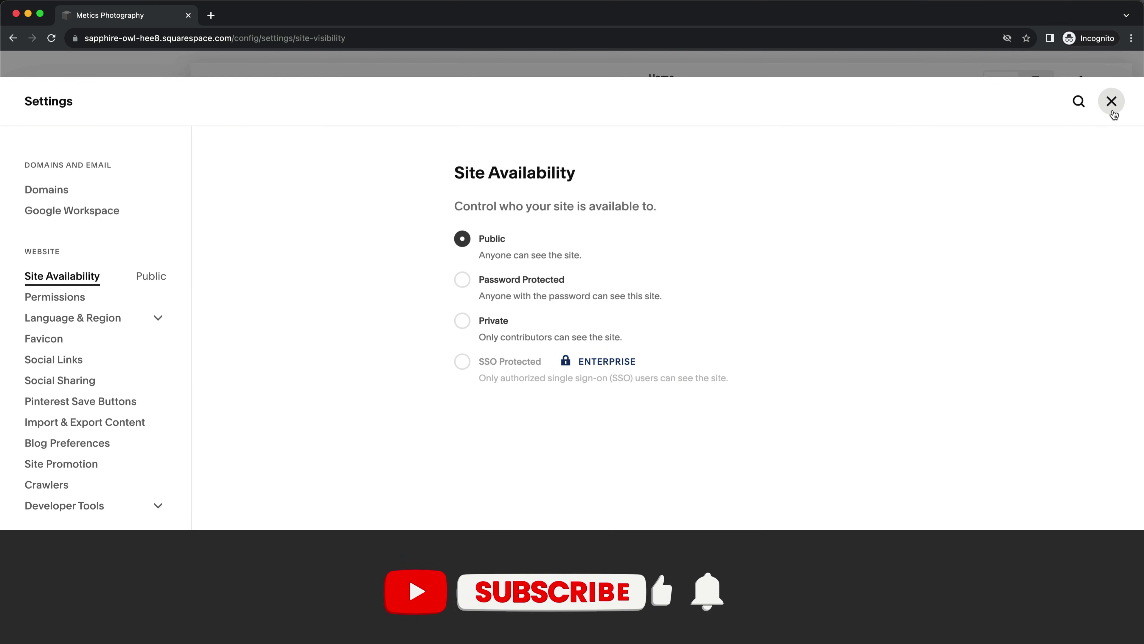